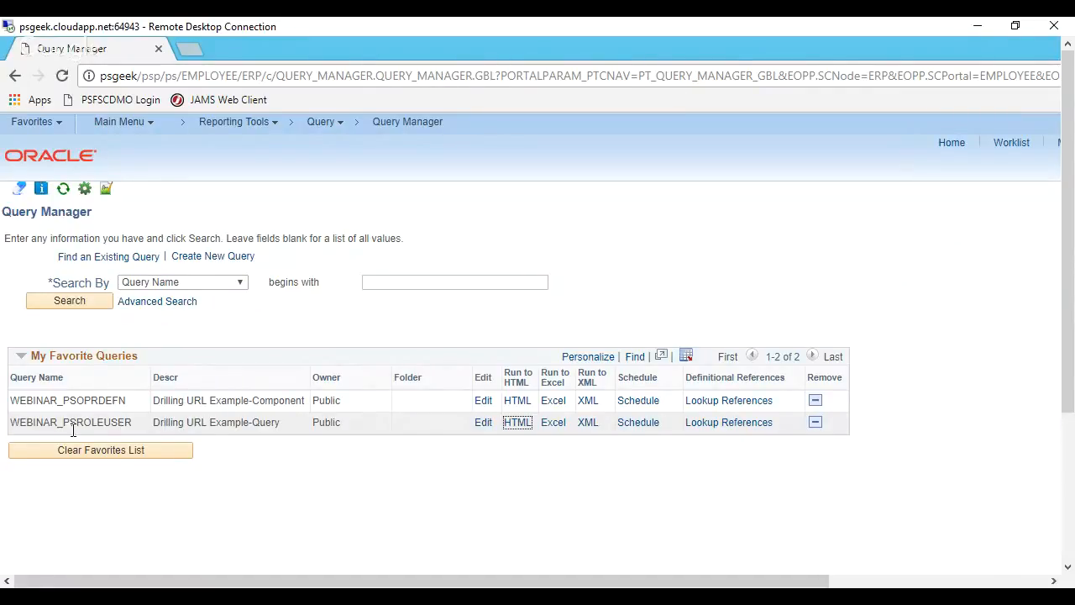
# Open the WEBINAR_PSROLEUSER query for editing and examine its chosen records, fields and join criteria.
pyautogui.moveTo(58, 428); pyautogui.dragTo(134, 428)
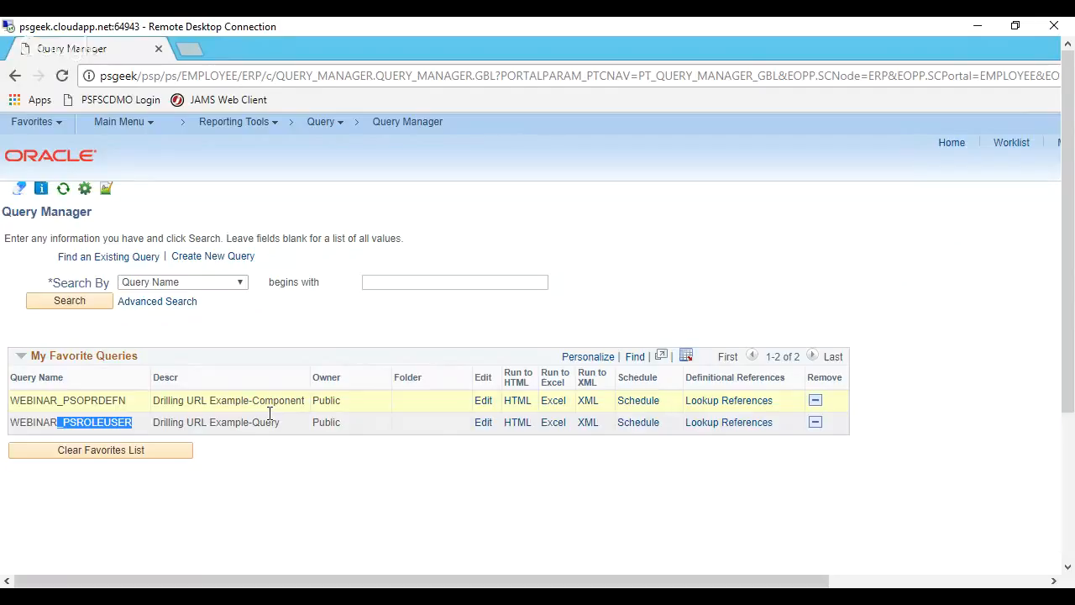
pyautogui.click(484, 428)
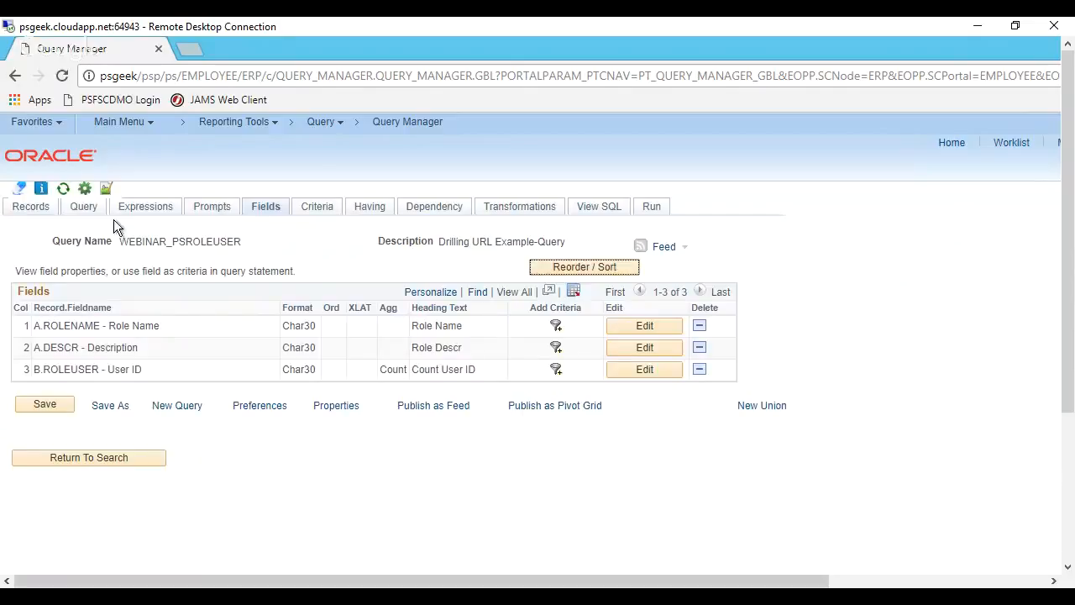
pyautogui.click(88, 215)
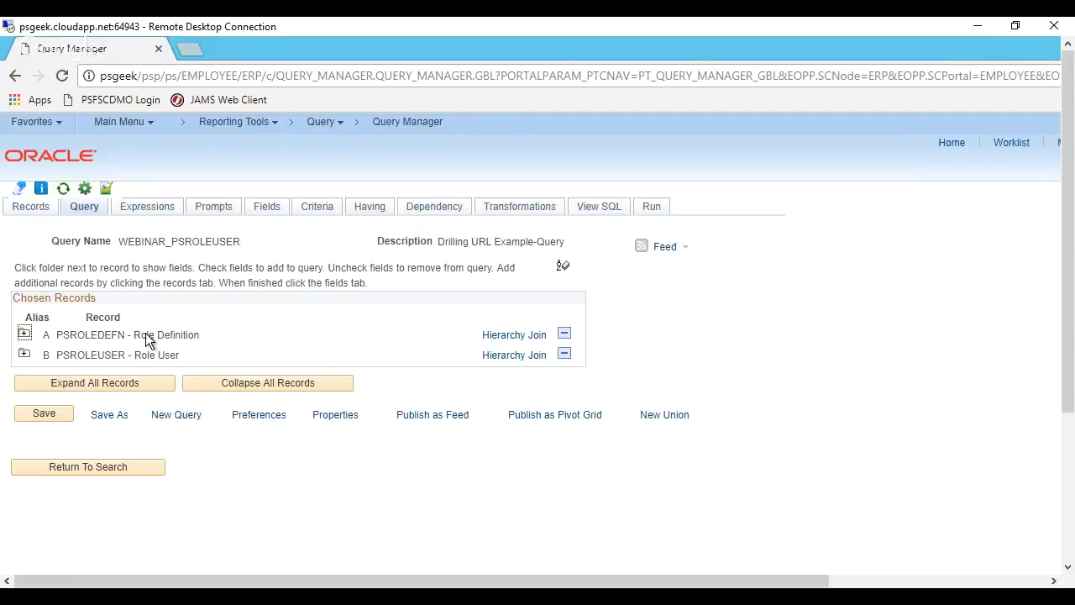
pyautogui.click(267, 215)
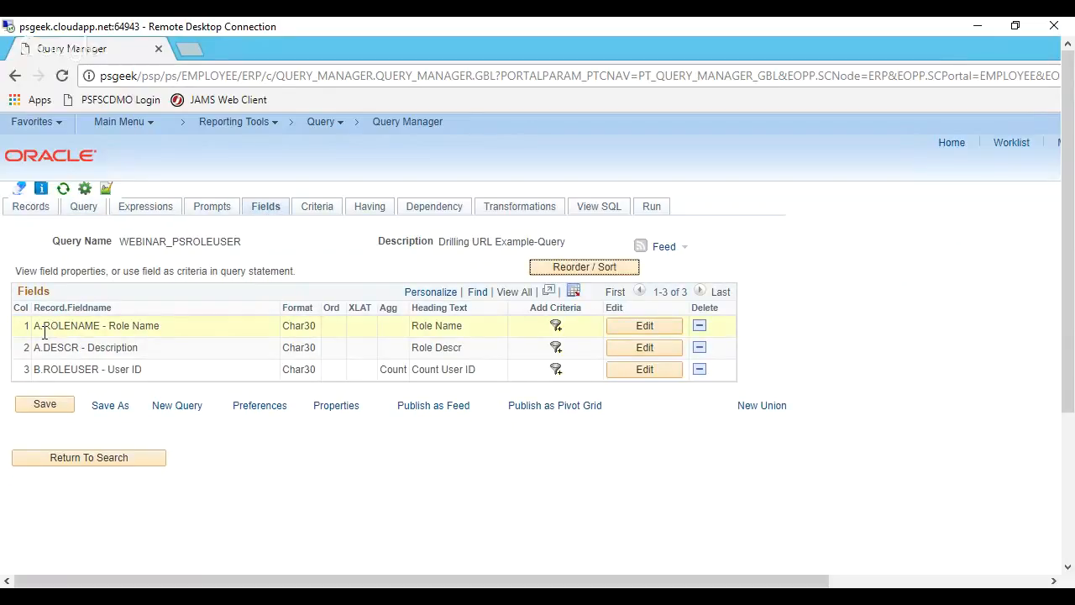
pyautogui.moveTo(43, 327); pyautogui.dragTo(107, 327)
pyautogui.moveTo(44, 348); pyautogui.dragTo(84, 348)
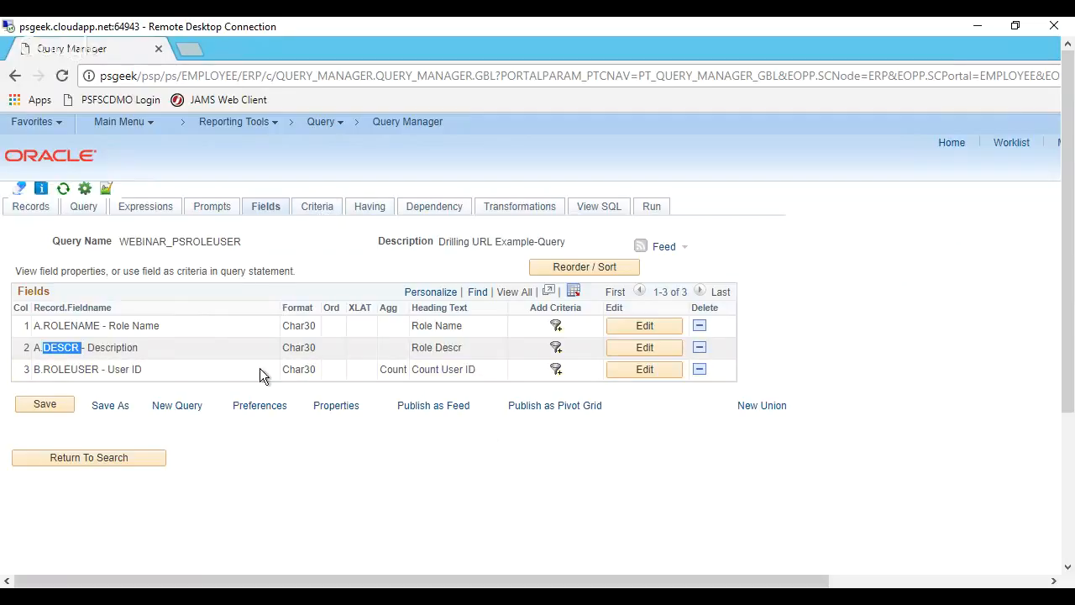
pyautogui.moveTo(417, 369); pyautogui.dragTo(468, 370)
pyautogui.click(314, 210)
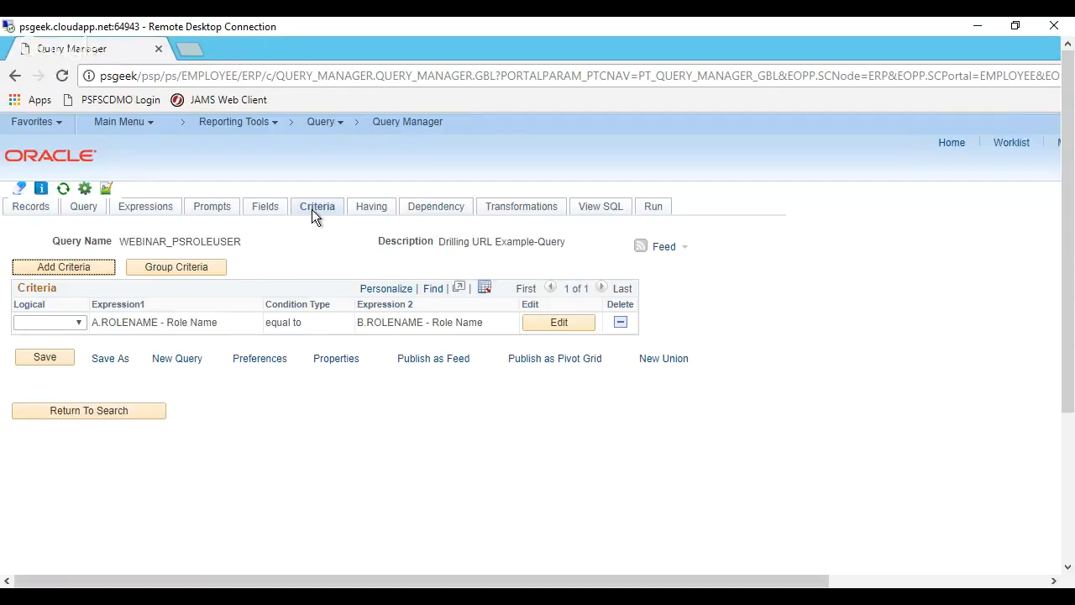
pyautogui.click(71, 212)
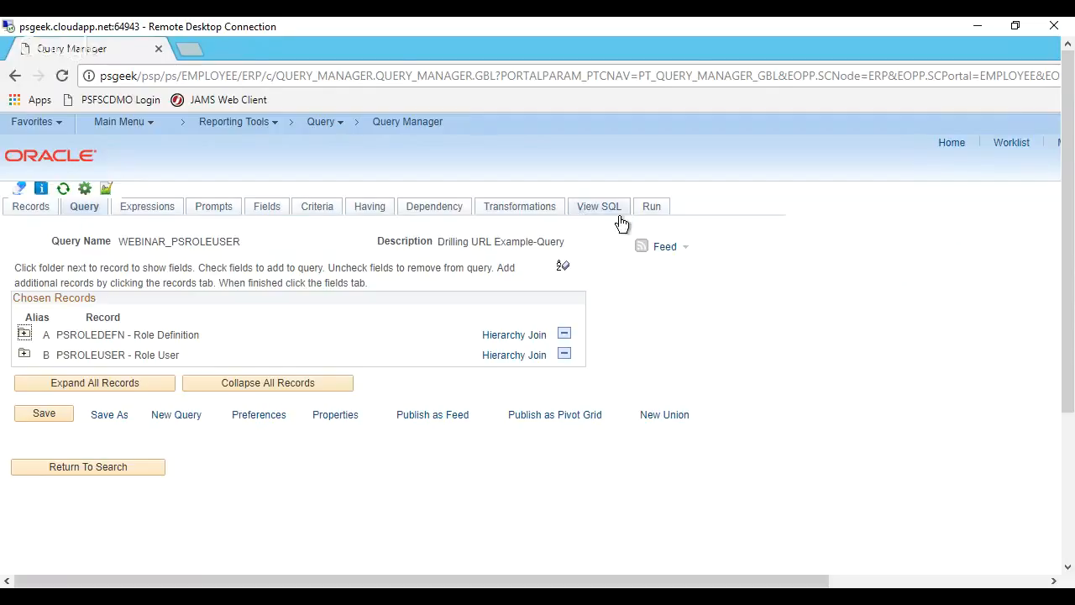
# Run the WEBINAR_PSROLEUSER query and copy the role name "ePro Requester" from the results.
pyautogui.click(655, 220)
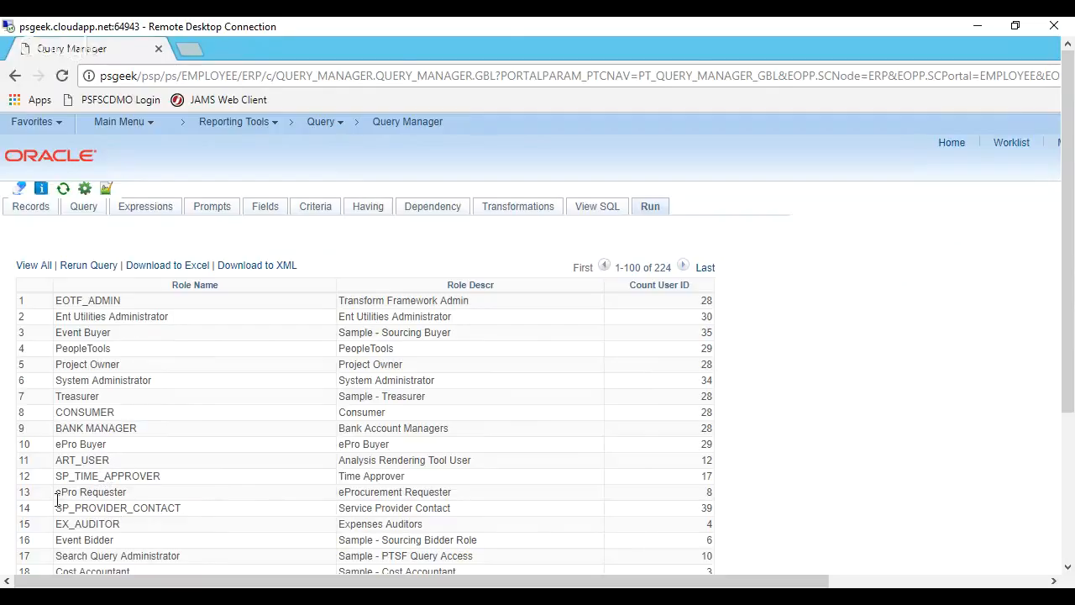
pyautogui.moveTo(58, 500); pyautogui.dragTo(156, 503)
pyautogui.hotkey('ctrl', 'c')
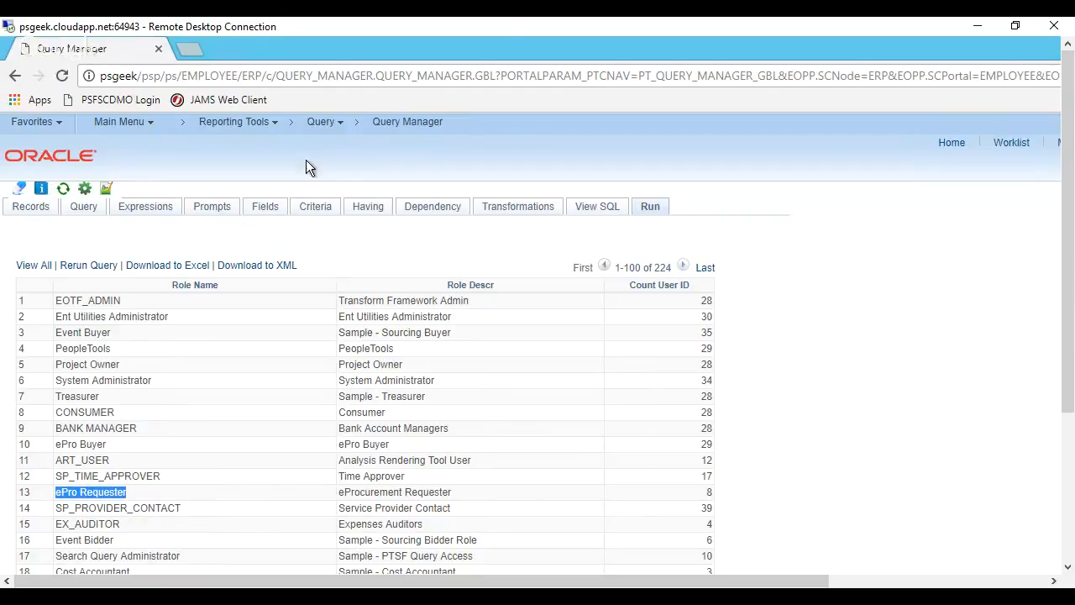
# Open the WEBINAR_PSOPRDEFN query and run it for the role name "ePro Requester" to view the assigned users.
pyautogui.click(402, 131)
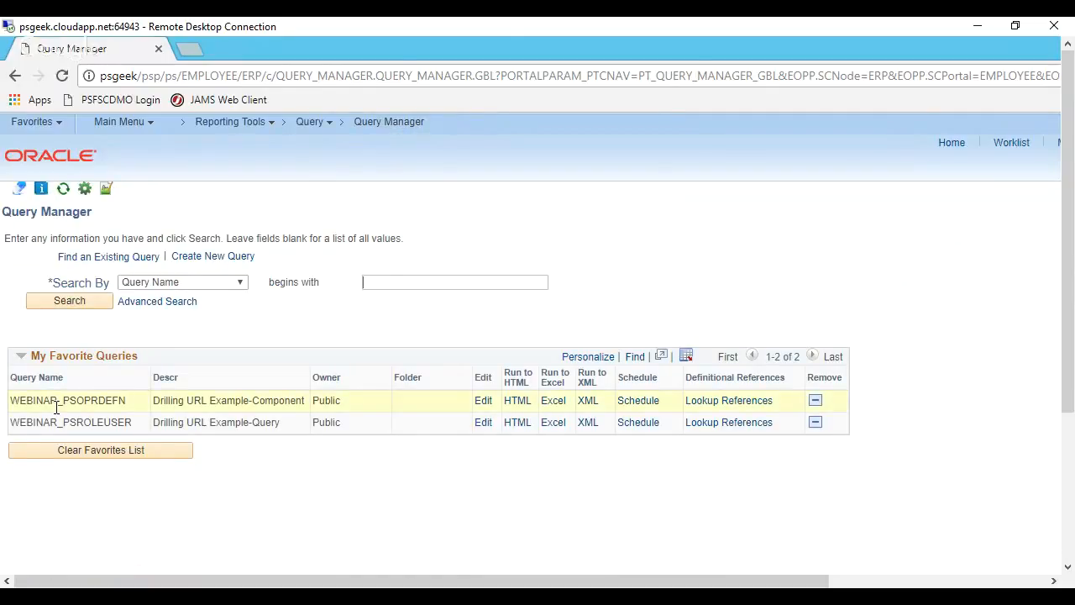
pyautogui.moveTo(57, 406); pyautogui.dragTo(112, 404)
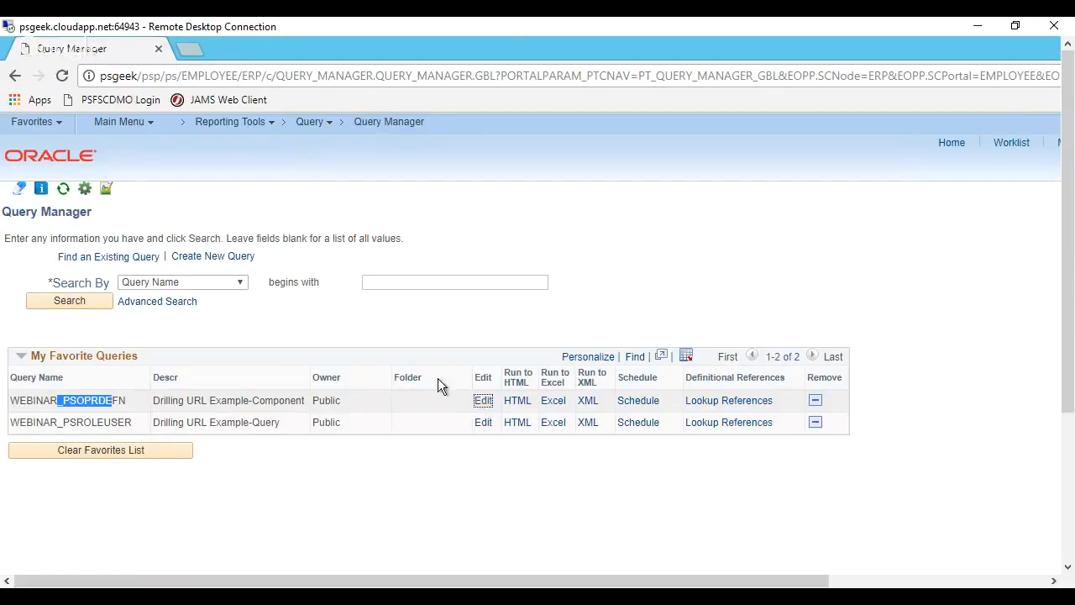
pyautogui.click(653, 211)
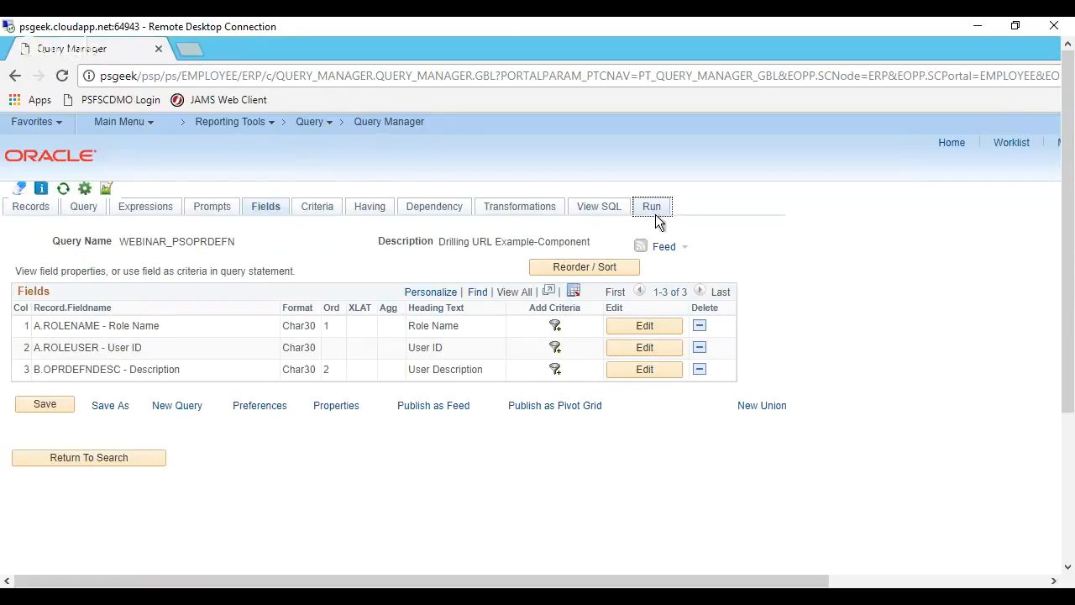
pyautogui.hotkey('ctrl', 'v')
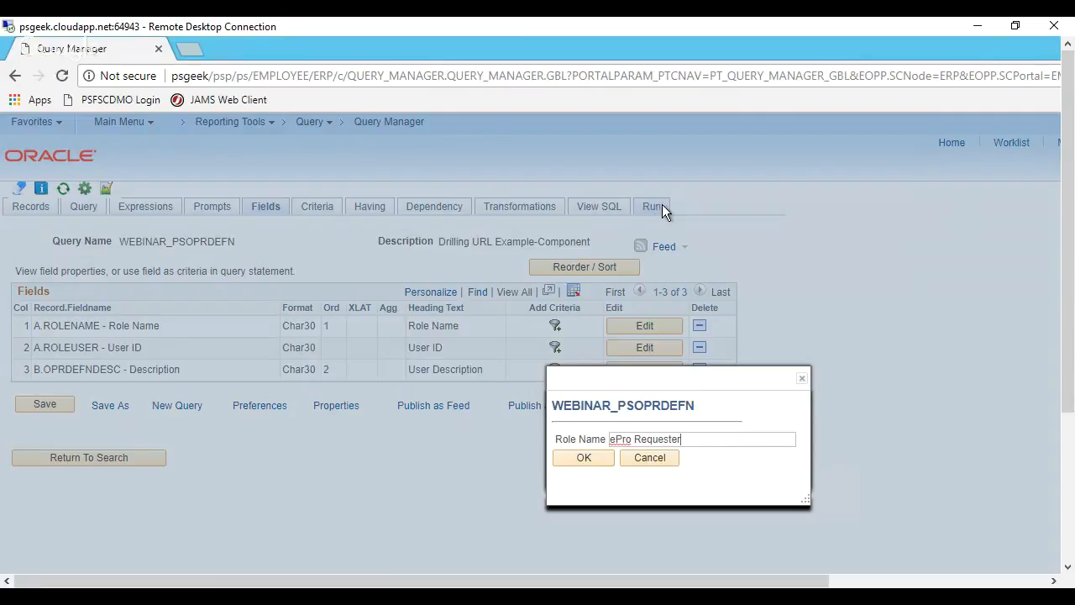
pyautogui.click(568, 462)
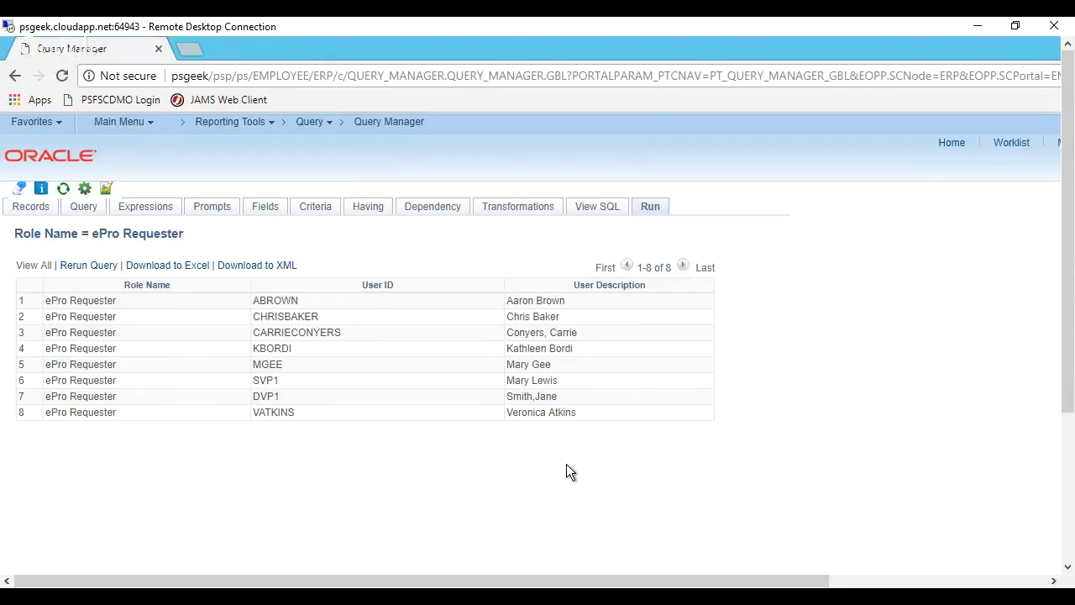
pyautogui.doubleClick(279, 304)
# Examine the chosen records, criteria and fields of the WEBINAR_PSOPRDEFN query, including its User ID join and role name condition.
pyautogui.click(88, 210)
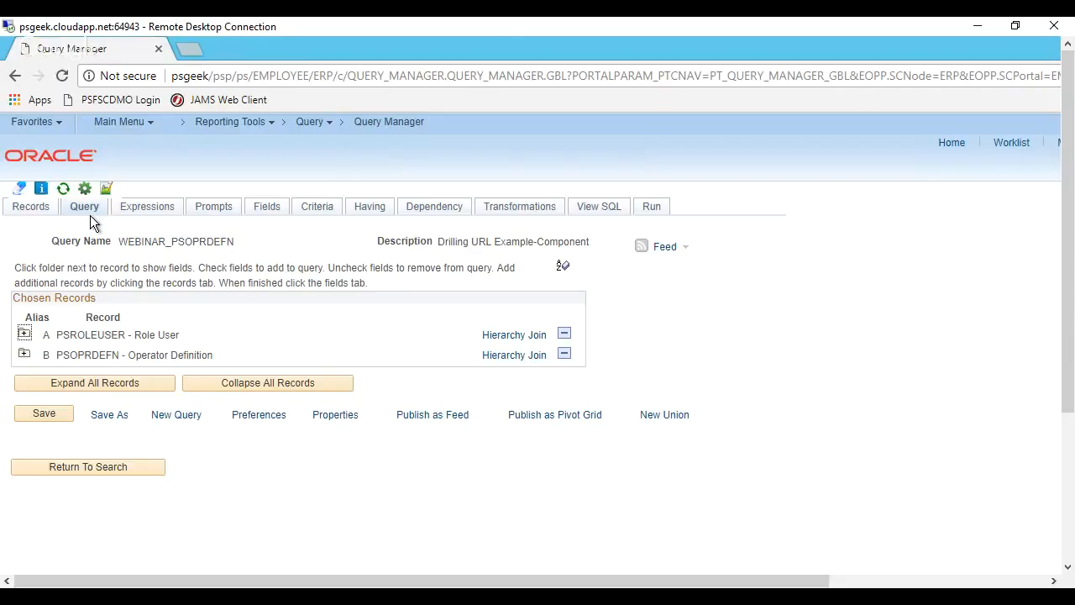
pyautogui.click(320, 216)
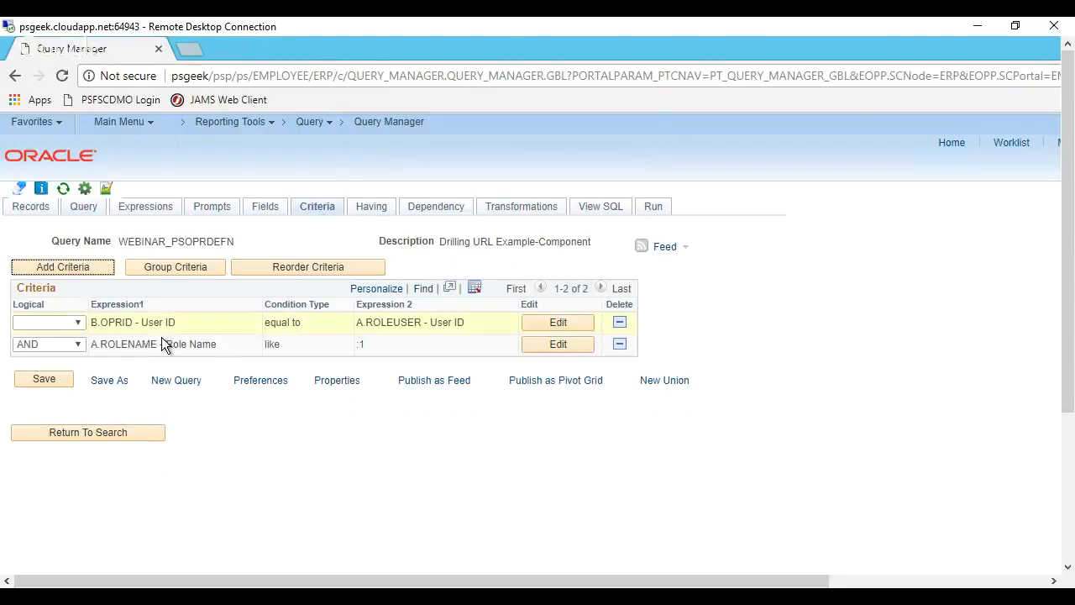
pyautogui.moveTo(101, 346); pyautogui.dragTo(158, 346)
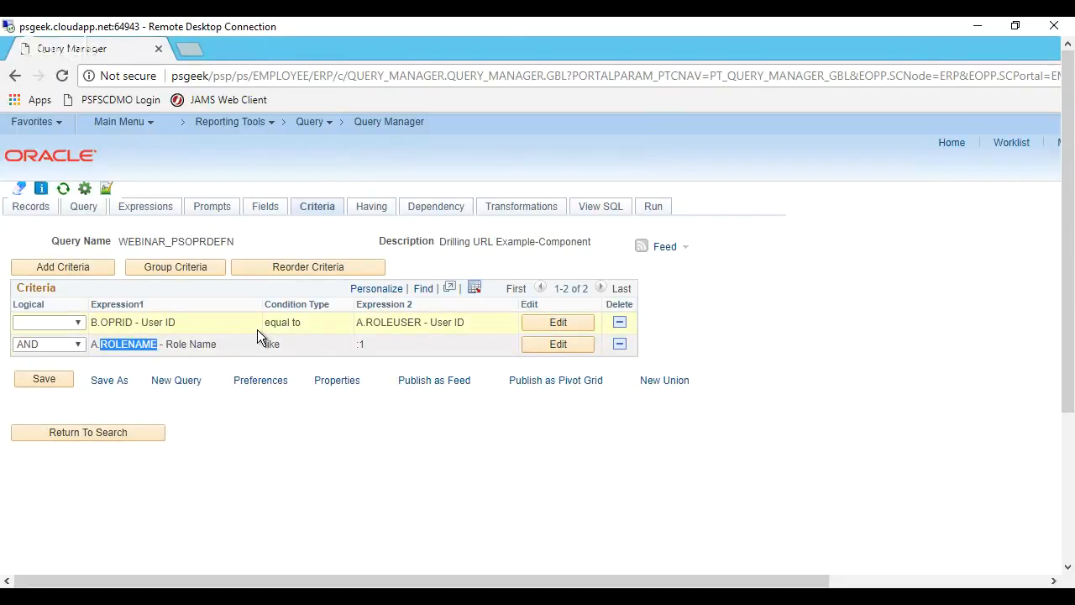
pyautogui.click(123, 328)
pyautogui.moveTo(100, 326); pyautogui.dragTo(132, 326)
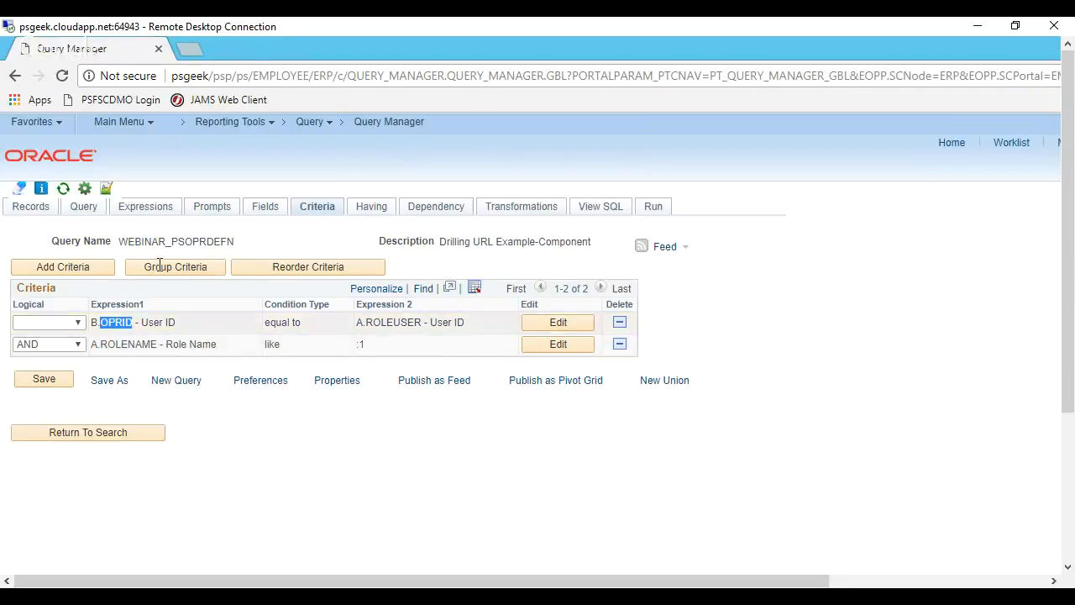
pyautogui.click(265, 207)
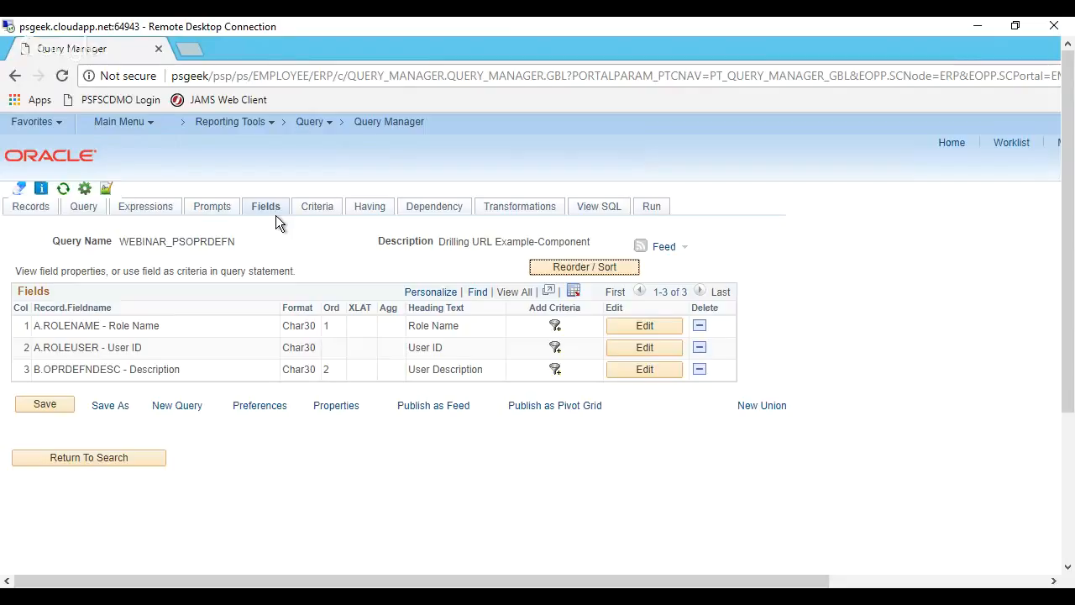
# Reopen the WEBINAR_PSROLEUSER query and start a new expression with the expression type Drilling URL.
pyautogui.click(407, 126)
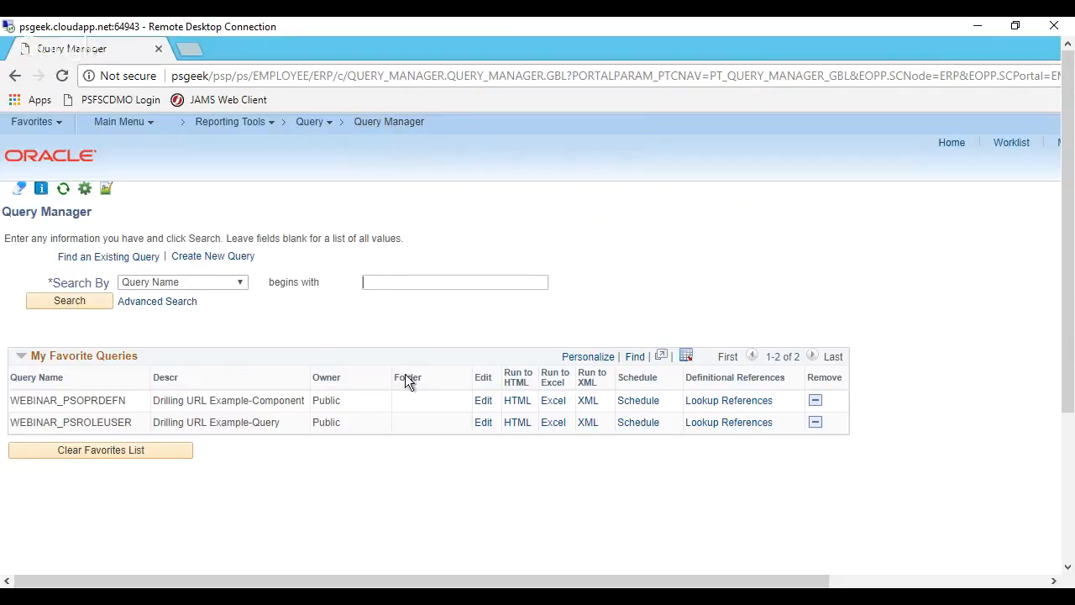
pyautogui.click(484, 428)
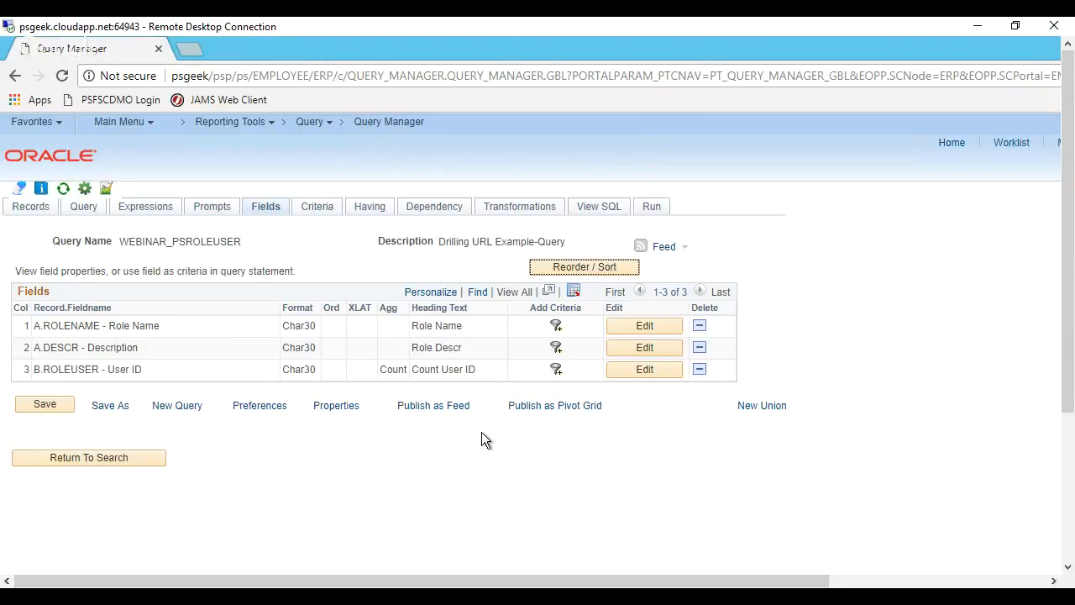
pyautogui.click(144, 218)
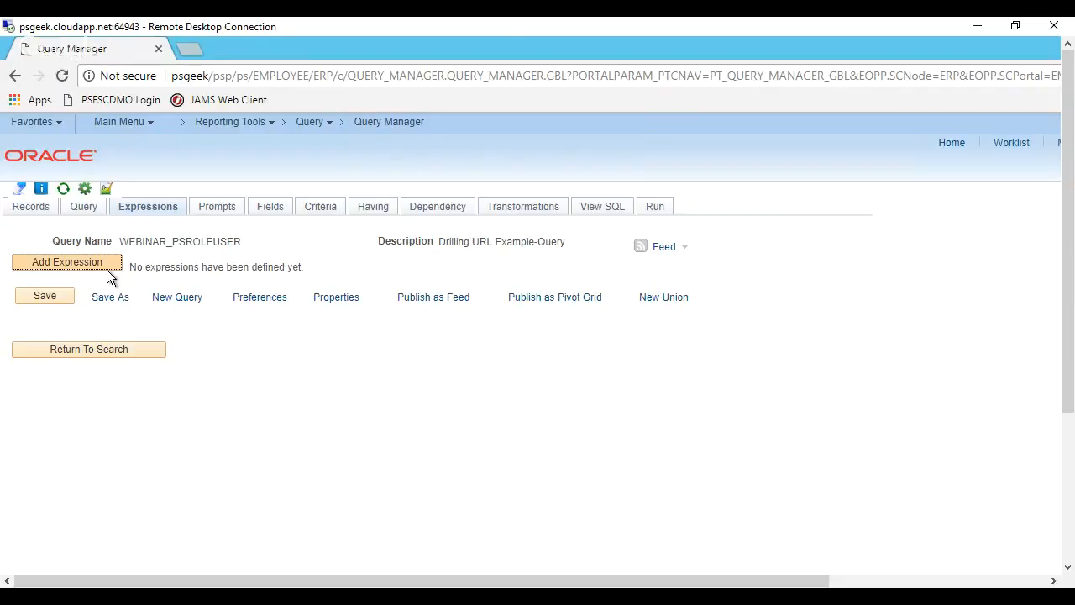
pyautogui.click(107, 270)
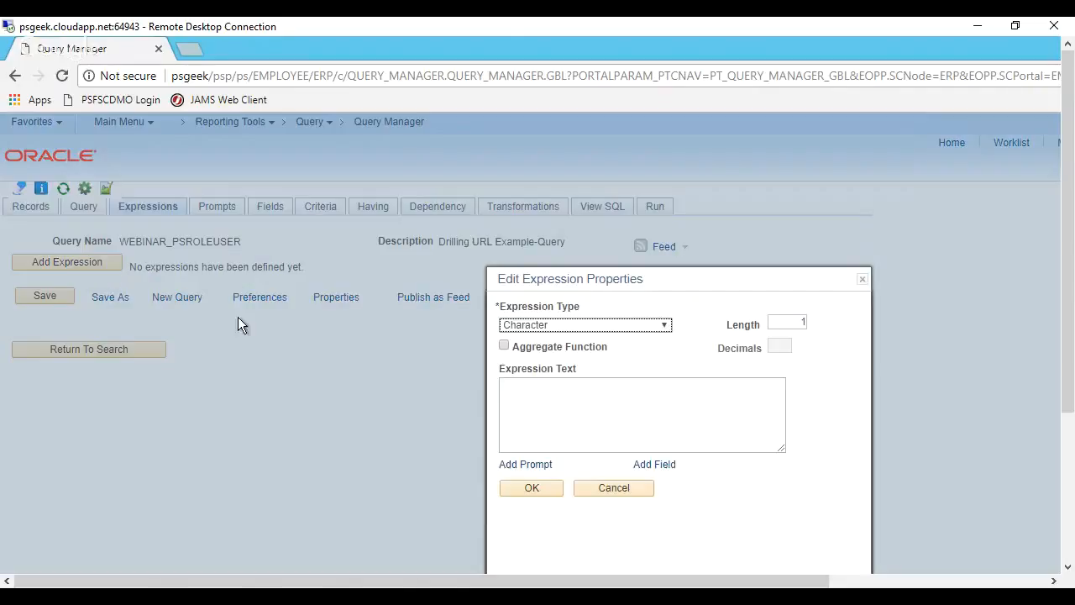
pyautogui.click(665, 331)
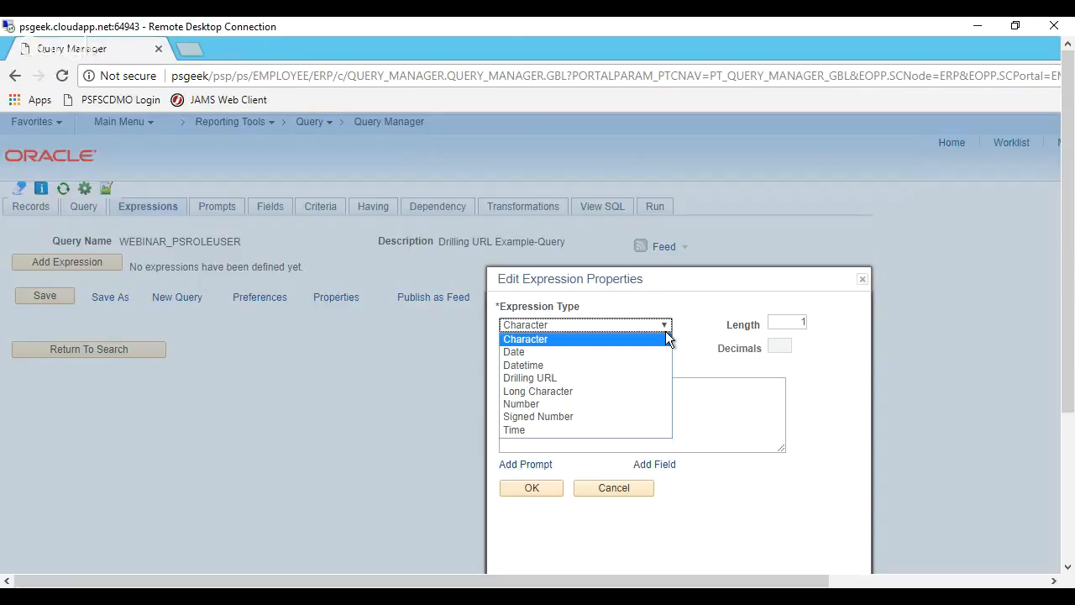
pyautogui.click(553, 383)
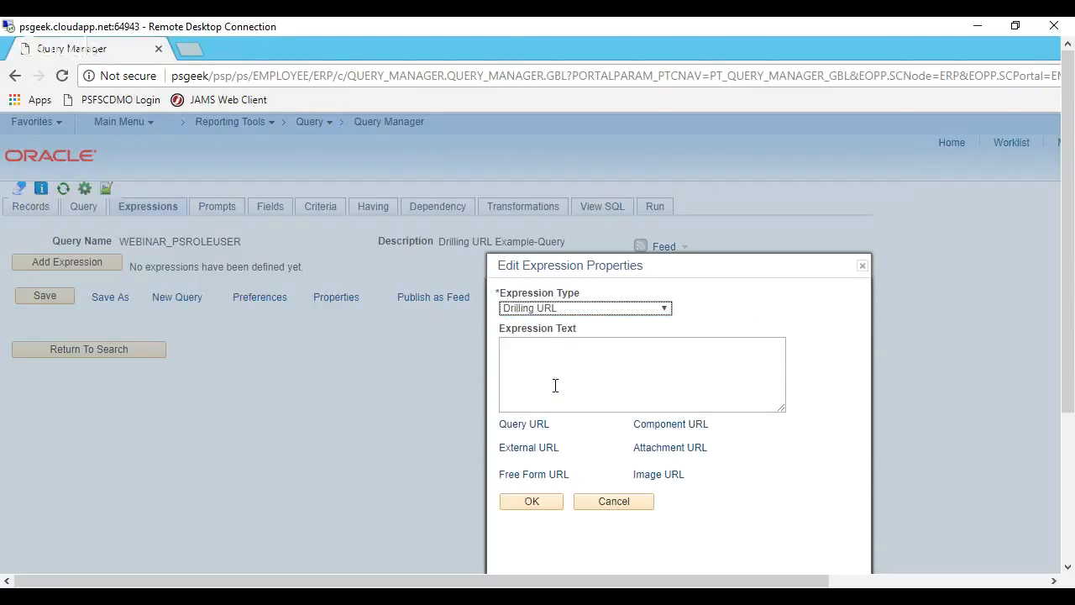
pyautogui.click(555, 363)
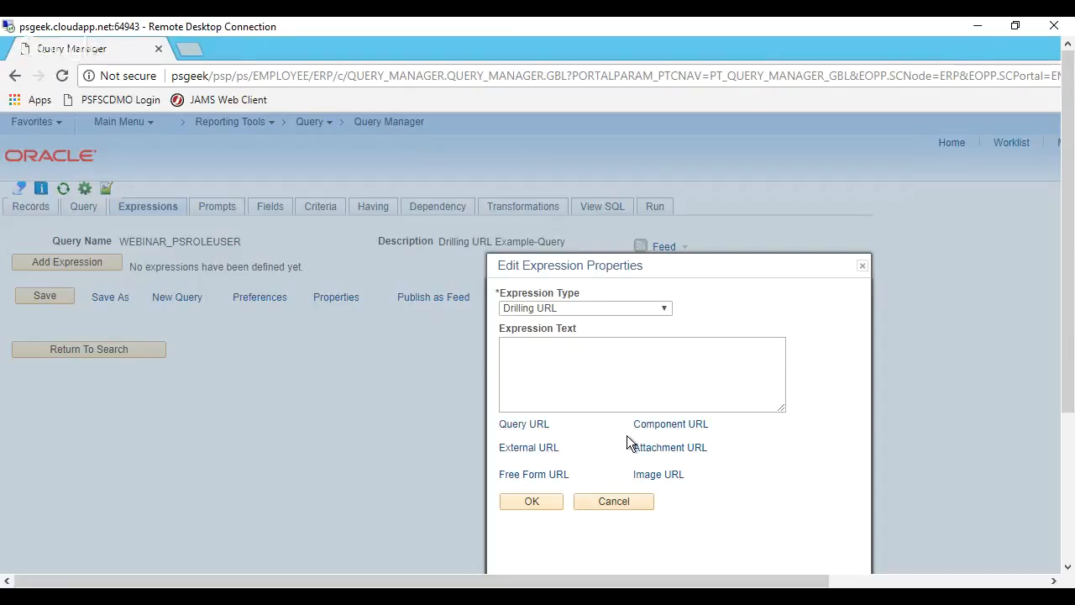
# Start a query URL that targets the WEBINAR_PSOPRDEFN query and set its format to HTM.
pyautogui.click(528, 425)
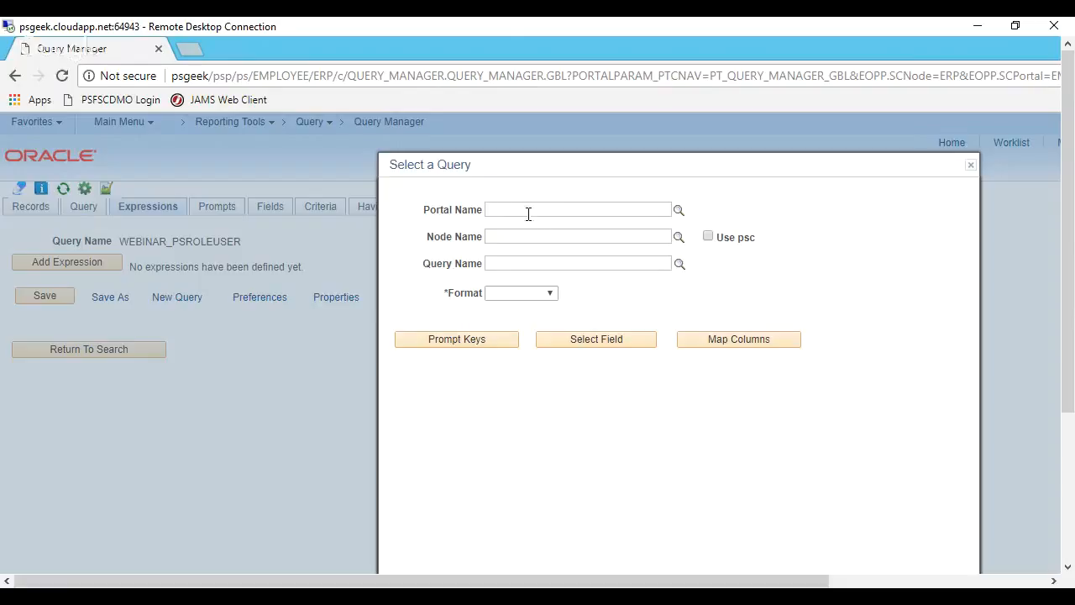
pyautogui.click(503, 268)
pyautogui.write('webi')
pyautogui.click(679, 267)
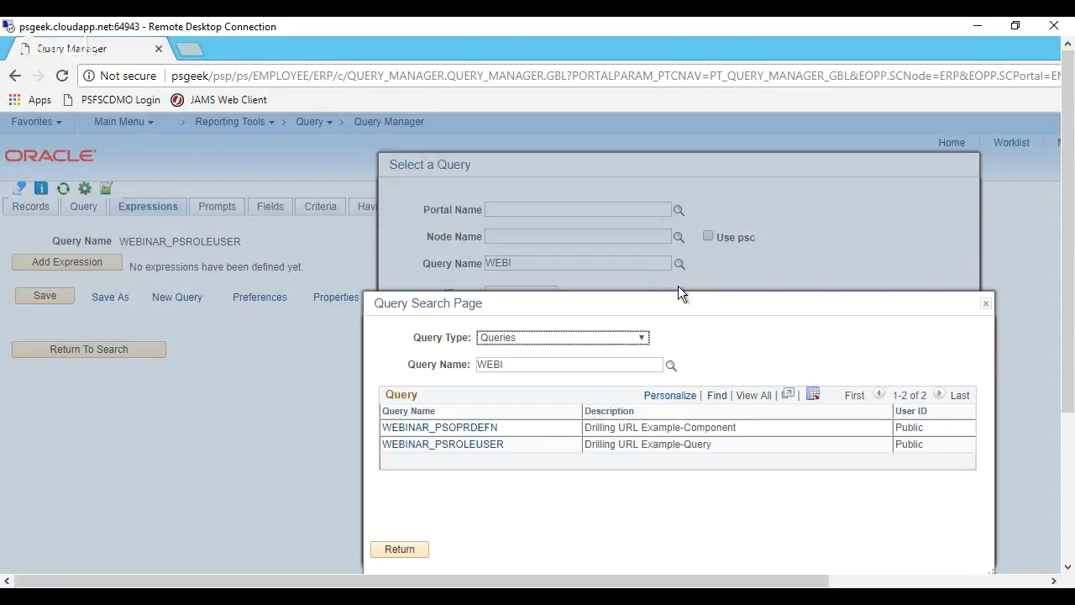
pyautogui.click(471, 430)
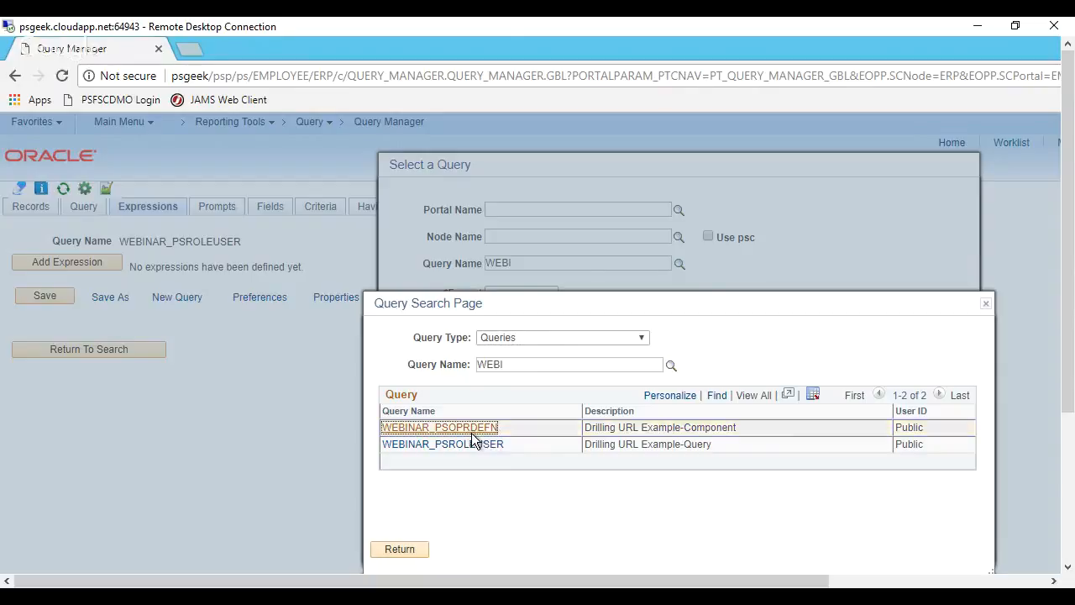
pyautogui.click(515, 296)
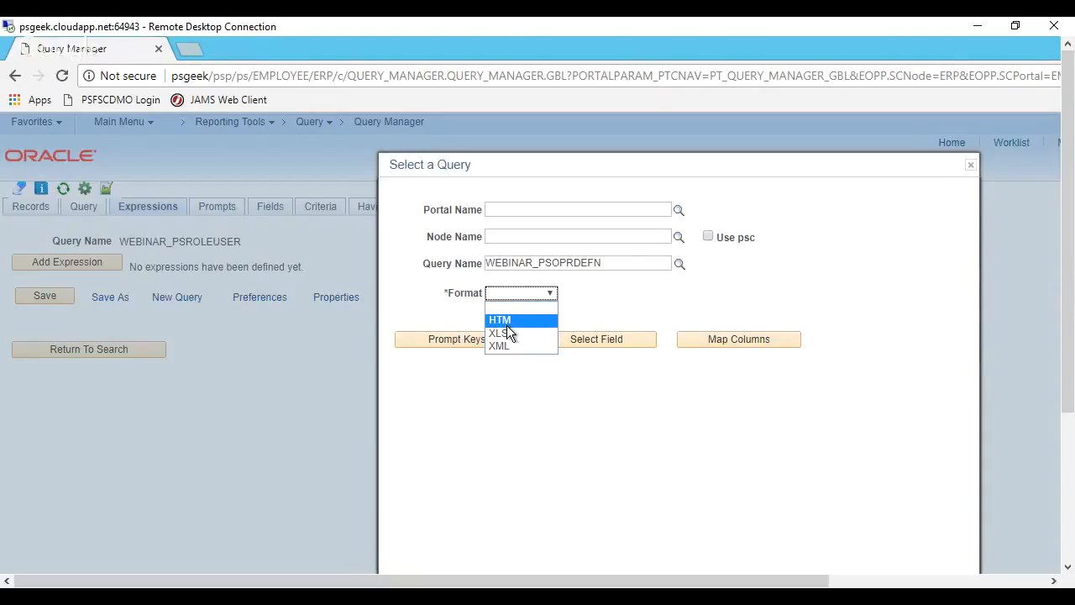
pyautogui.click(507, 324)
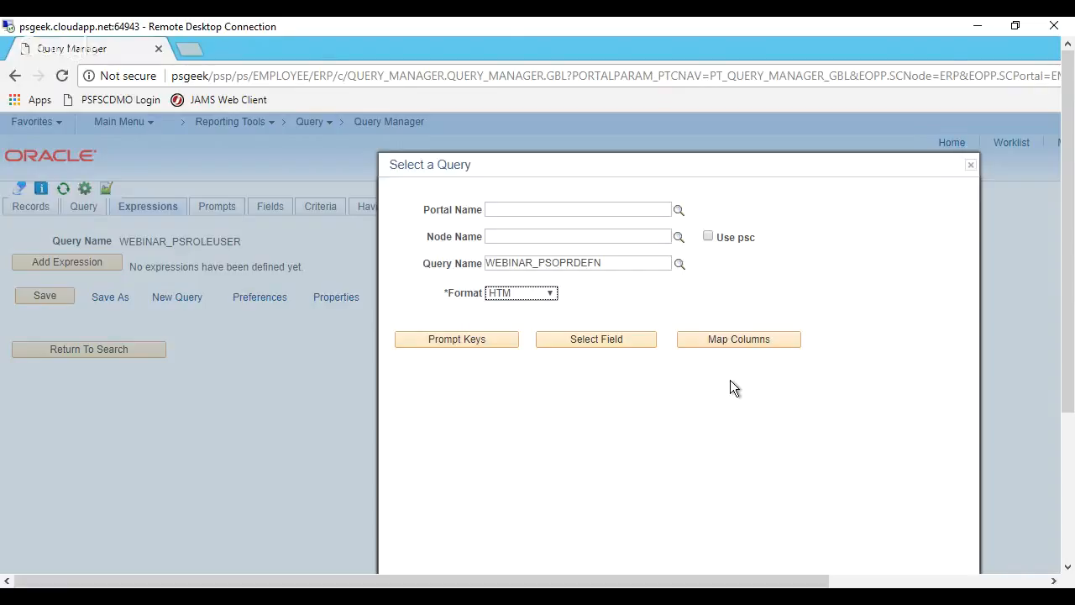
# Load the prompt keys and mappable columns for the query URL, and select the ROLENAME key.
pyautogui.click(487, 346)
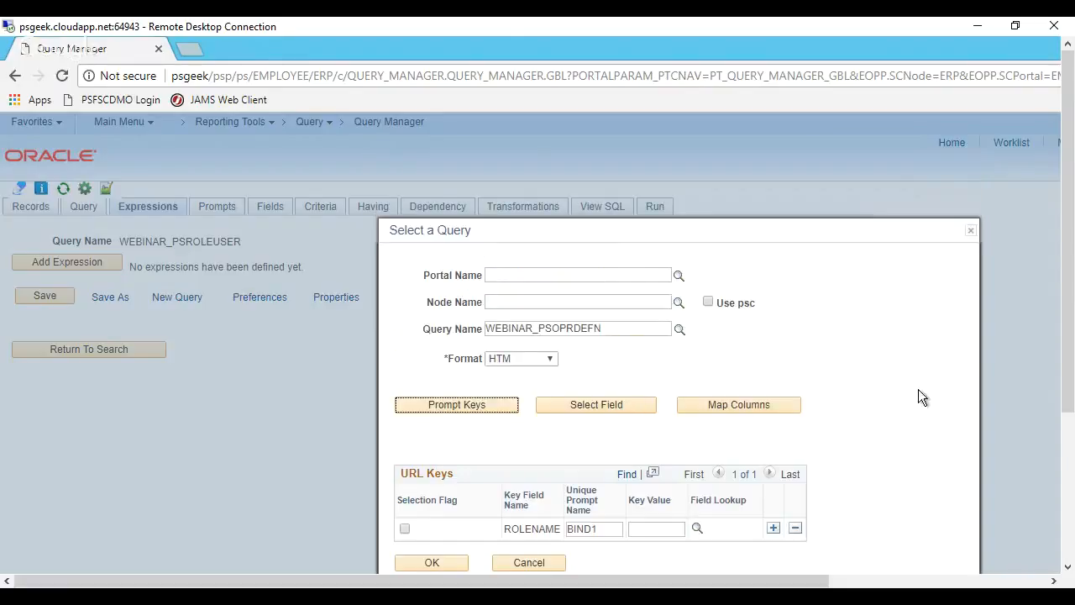
pyautogui.click(751, 411)
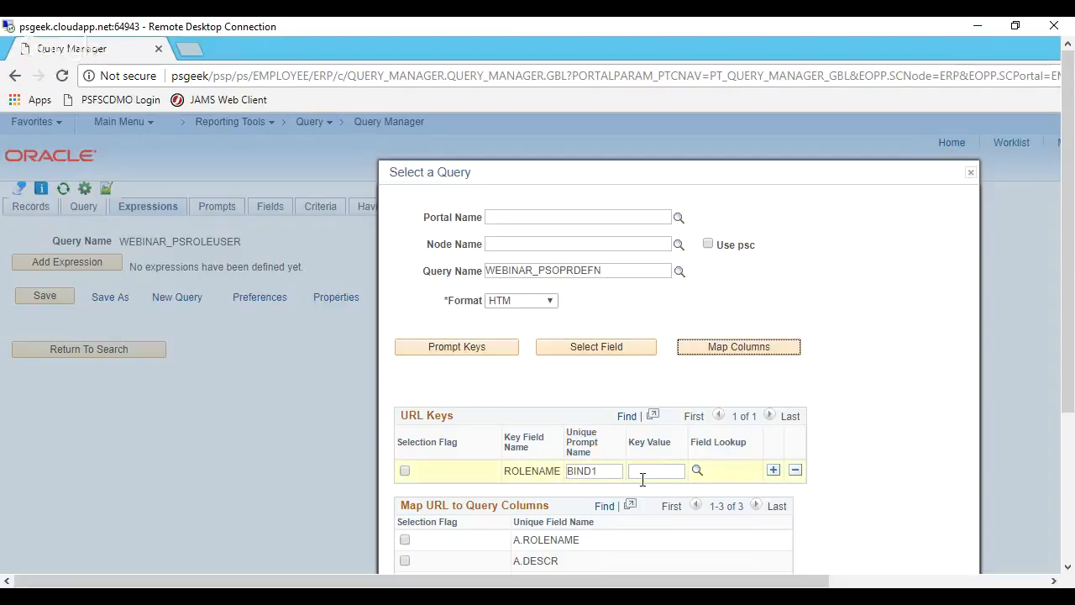
pyautogui.click(405, 471)
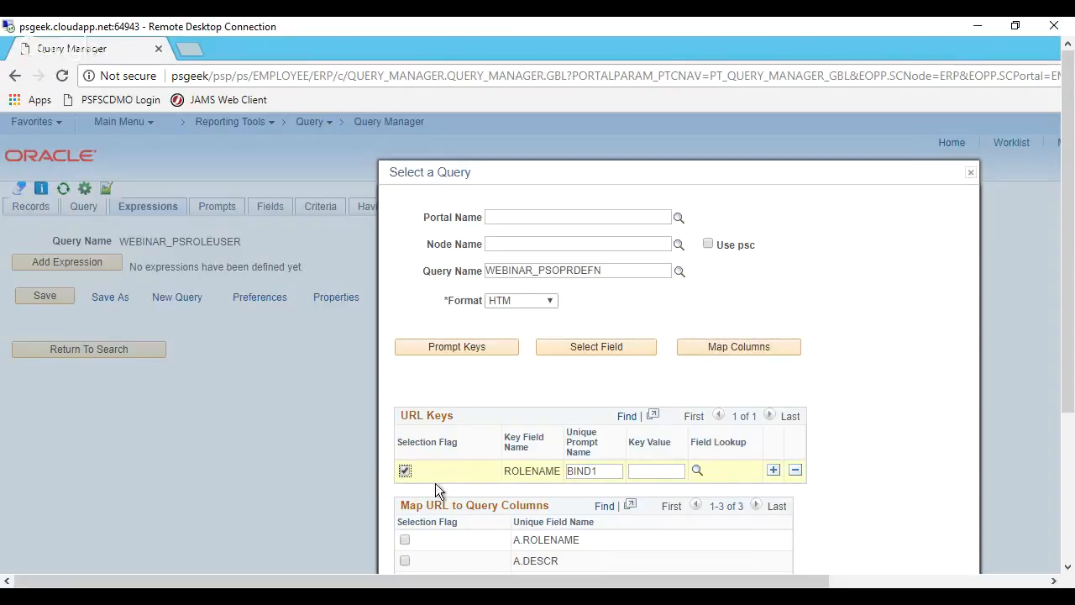
pyautogui.click(650, 477)
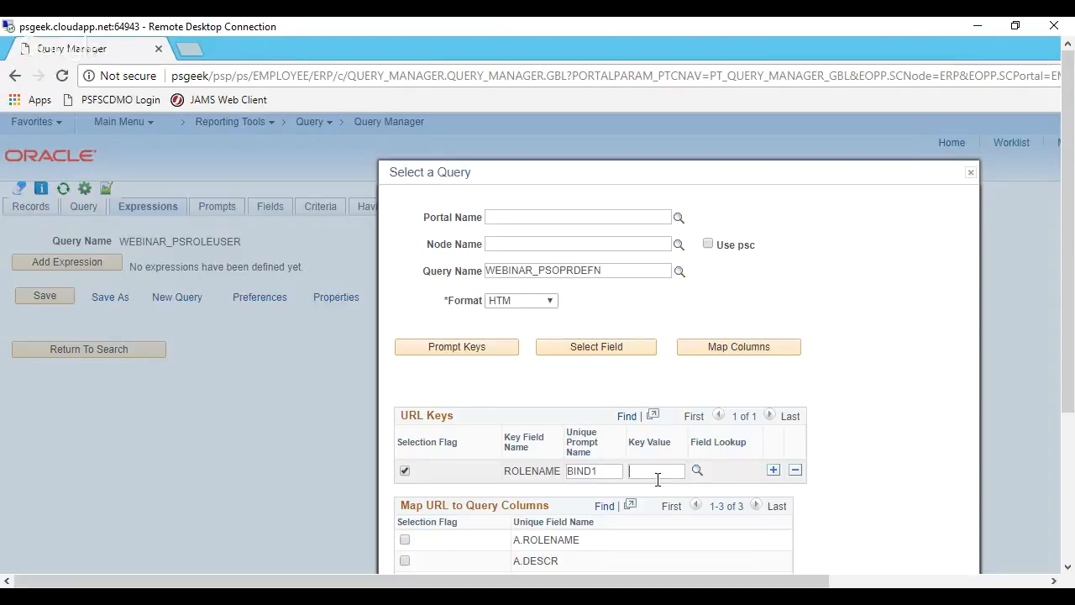
pyautogui.write('SHARE')
pyautogui.press('BackSpace')
pyautogui.press('BackSpace')
pyautogui.press('BackSpace')
pyautogui.press('BackSpace')
pyautogui.press('BackSpace')
# Use the field A.ROLENAME as the ROLENAME key value and map the URL to the A.ROLENAME query column.
pyautogui.click(696, 472)
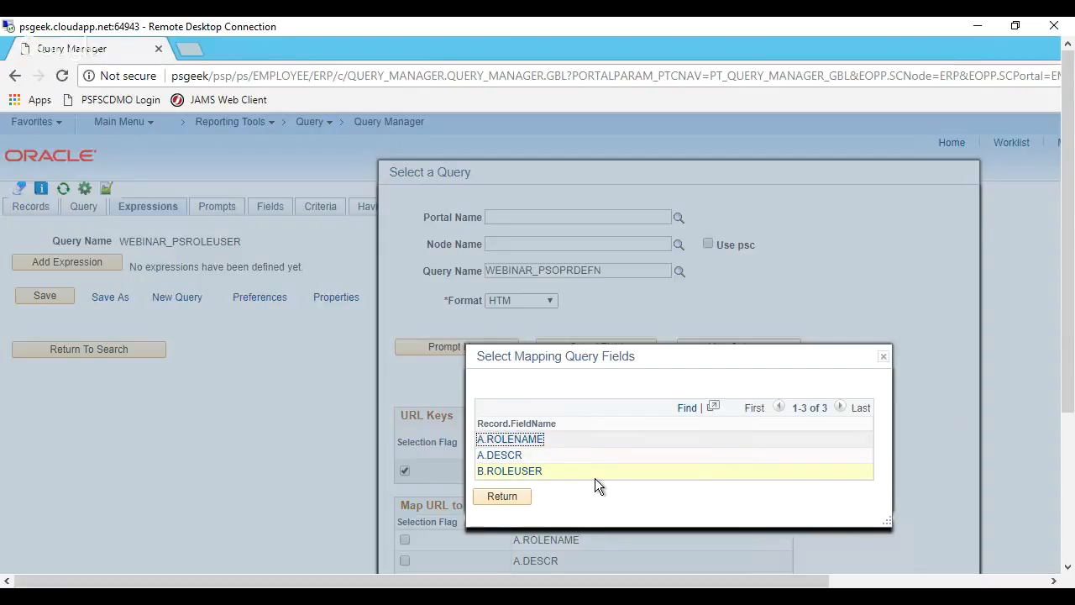
pyautogui.click(520, 445)
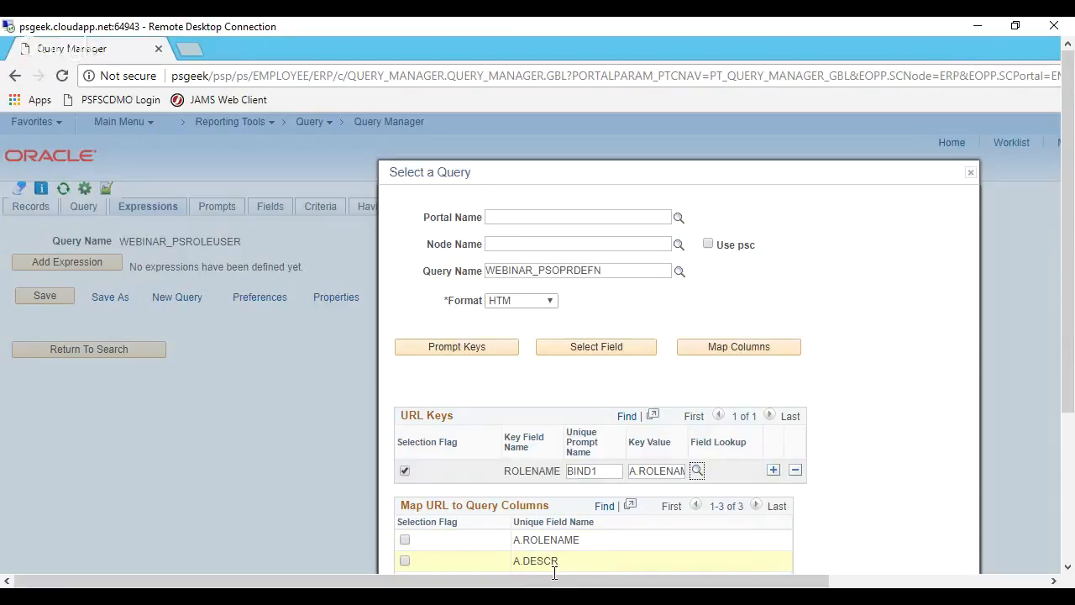
pyautogui.click(405, 540)
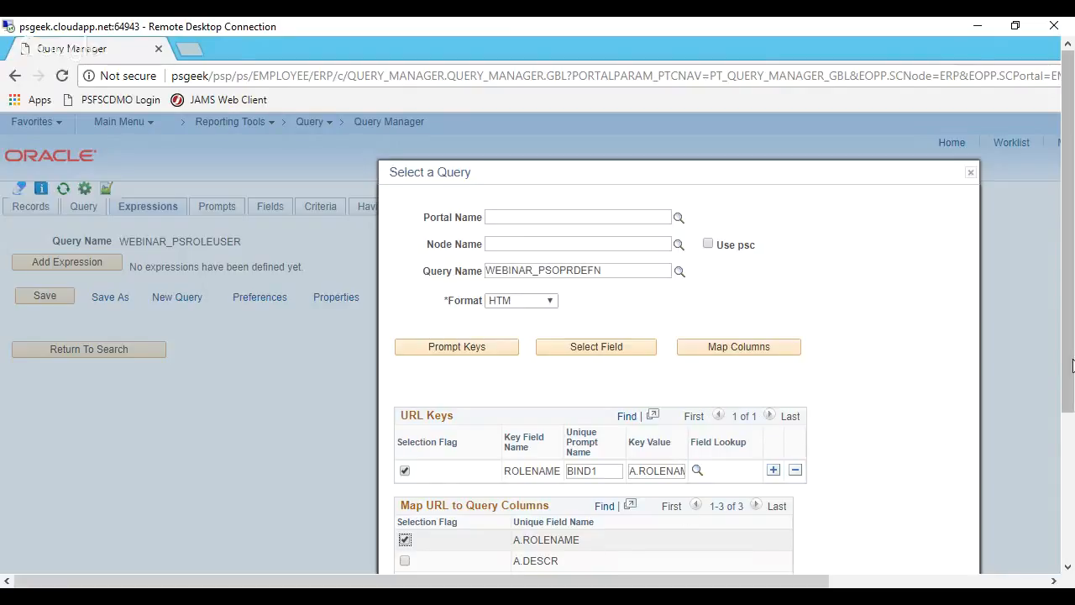
pyautogui.moveTo(1067, 360); pyautogui.dragTo(1068, 456)
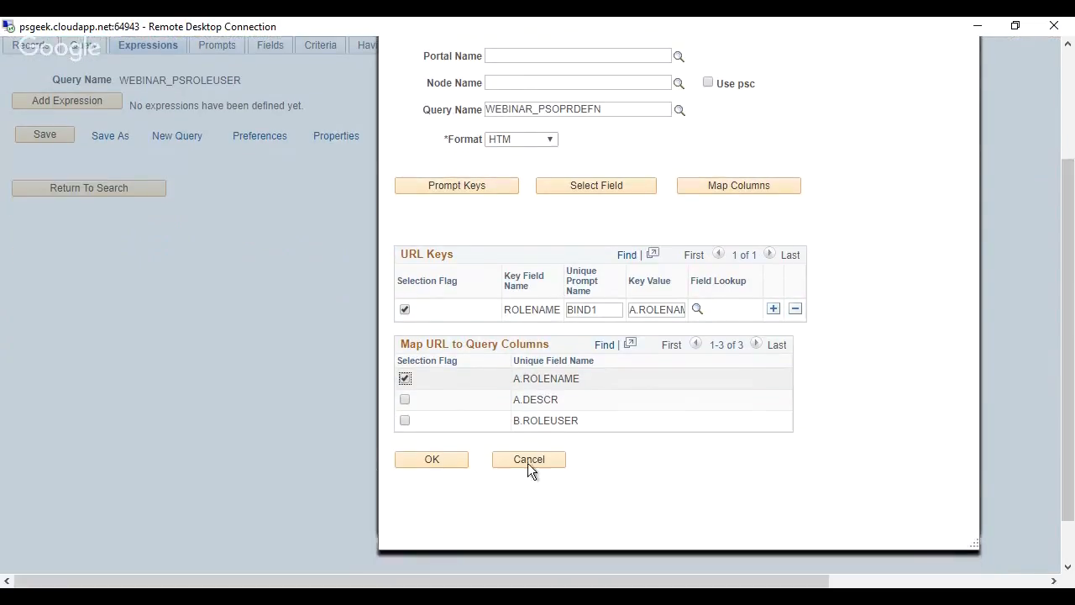
pyautogui.click(441, 467)
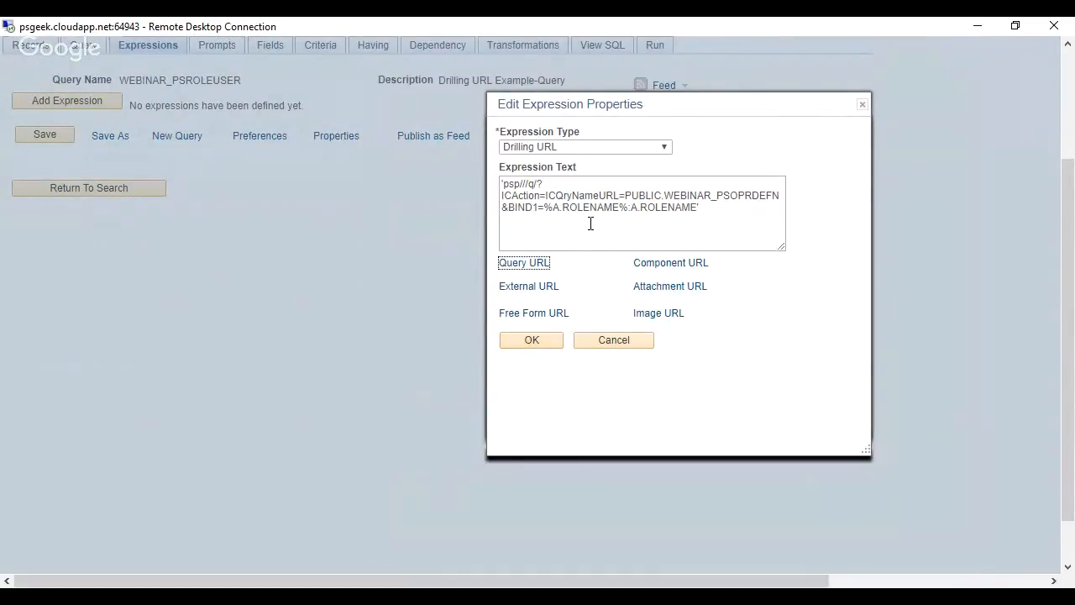
# Accept the drilling URL expression, then save and run the WEBINAR_PSROLEUSER query.
pyautogui.click(540, 346)
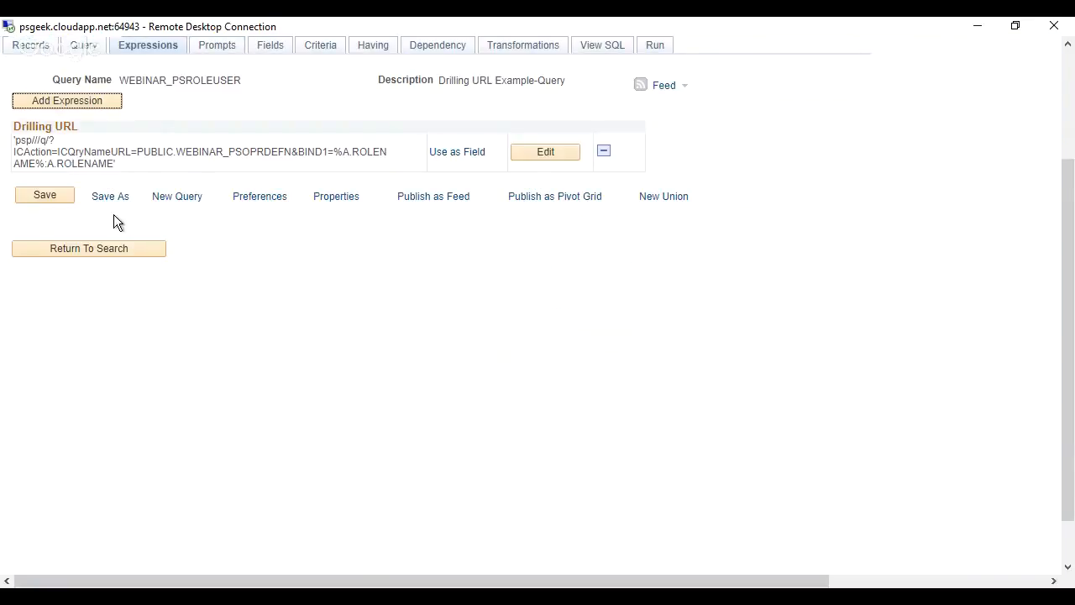
pyautogui.click(52, 203)
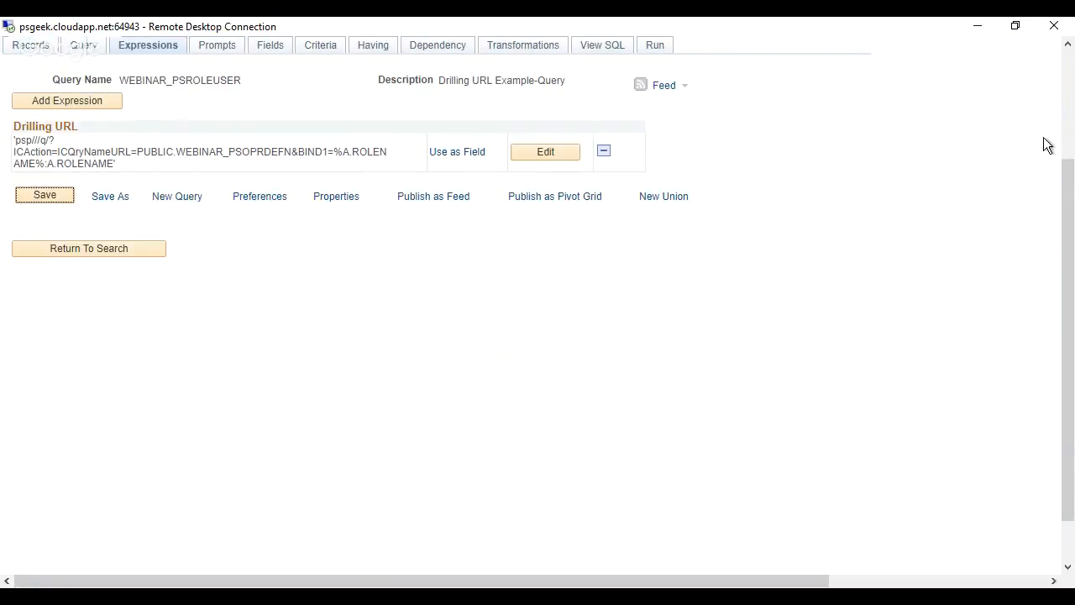
pyautogui.click(1065, 91)
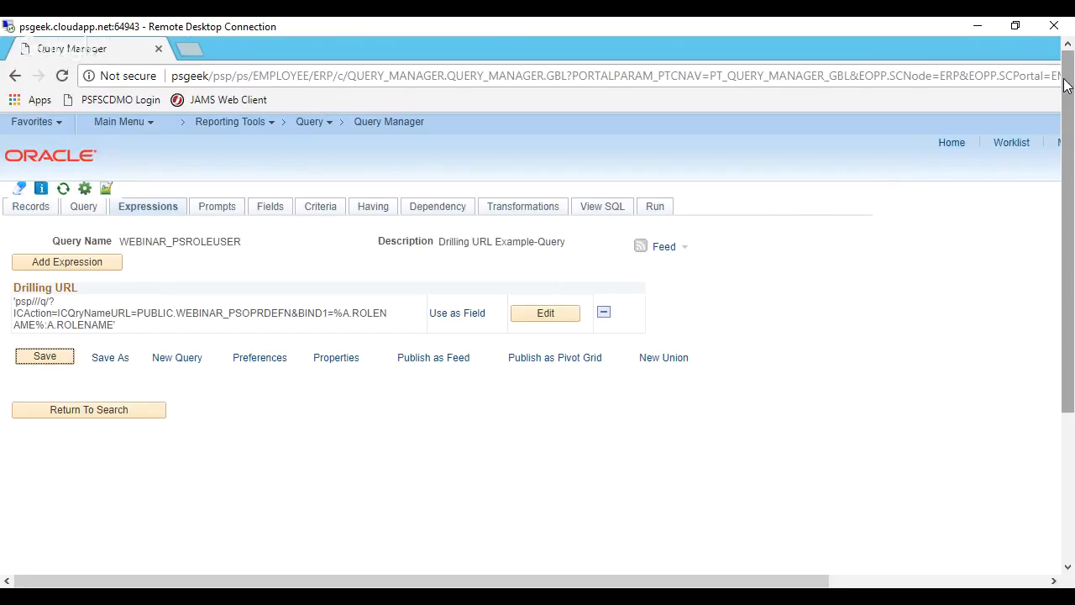
pyautogui.click(657, 213)
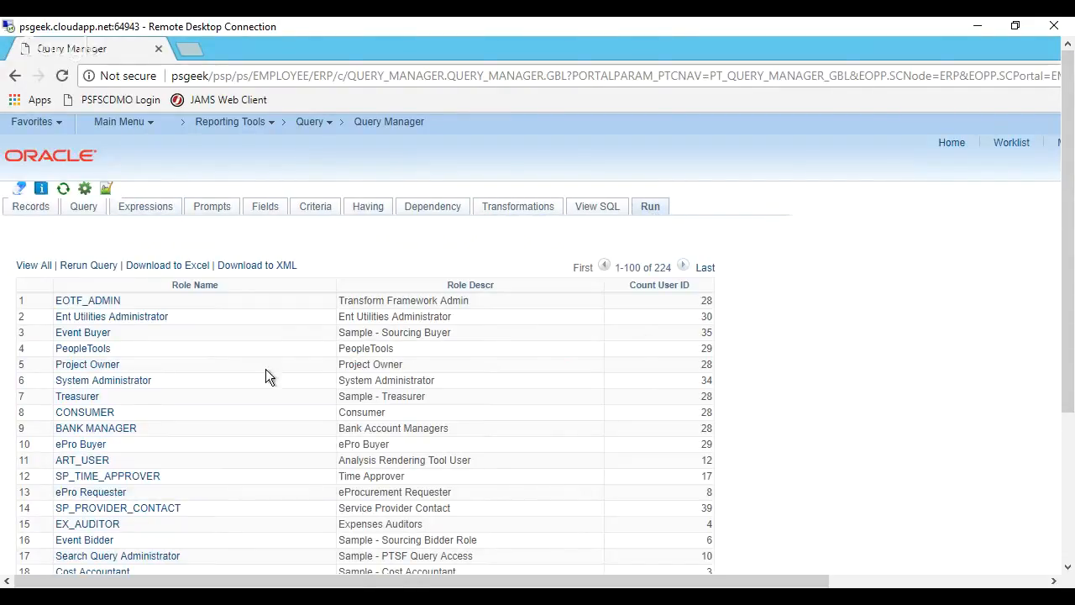
# Test the drilling links for the ePro Requester and ePro Buyer roles, compare their user lists, and close both result pages.
pyautogui.click(89, 494)
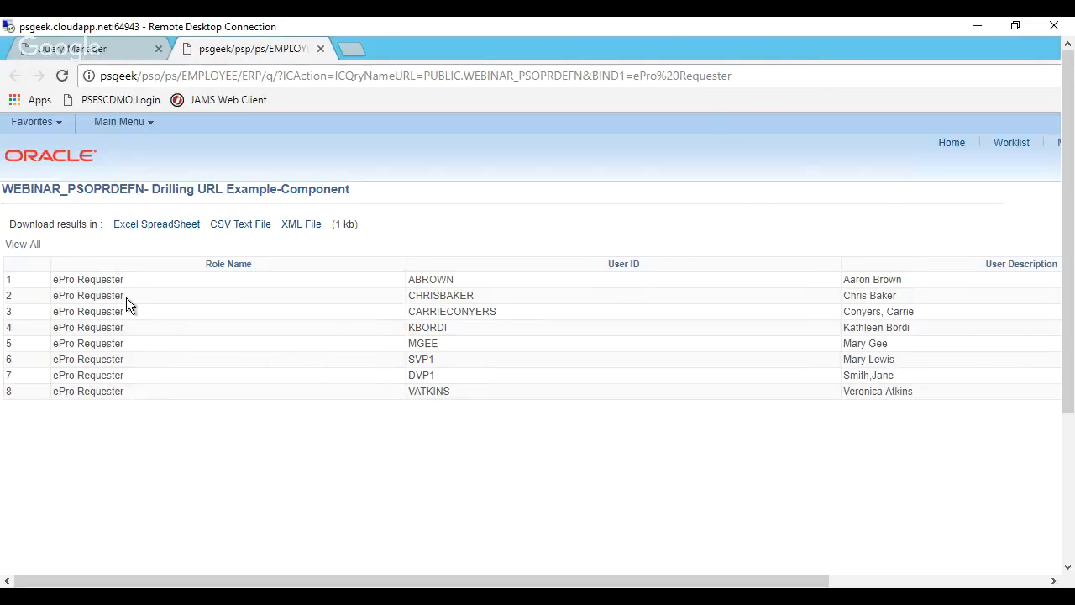
pyautogui.click(119, 61)
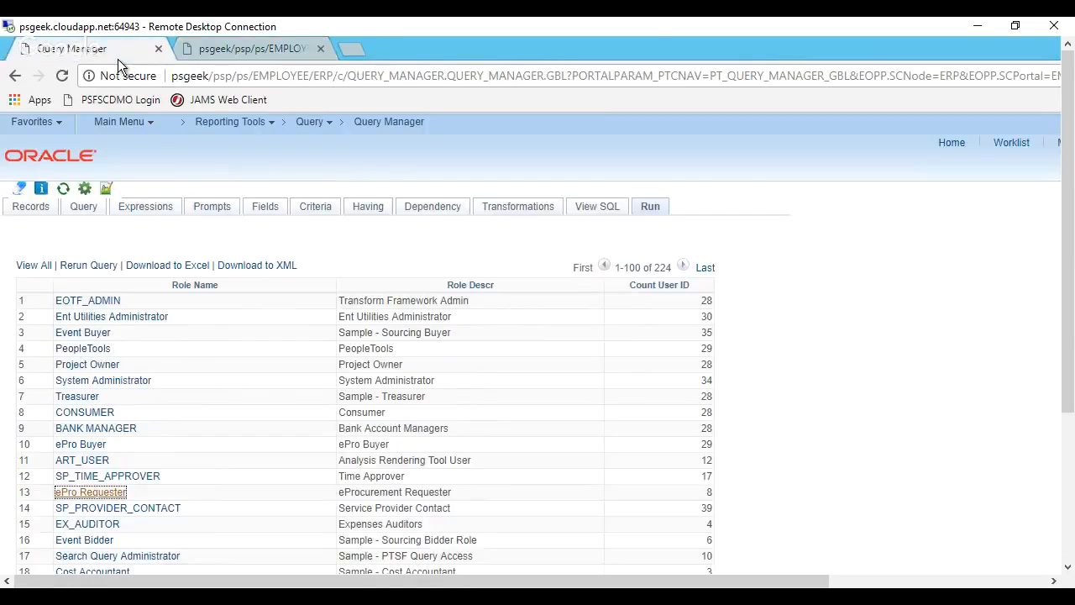
pyautogui.click(95, 450)
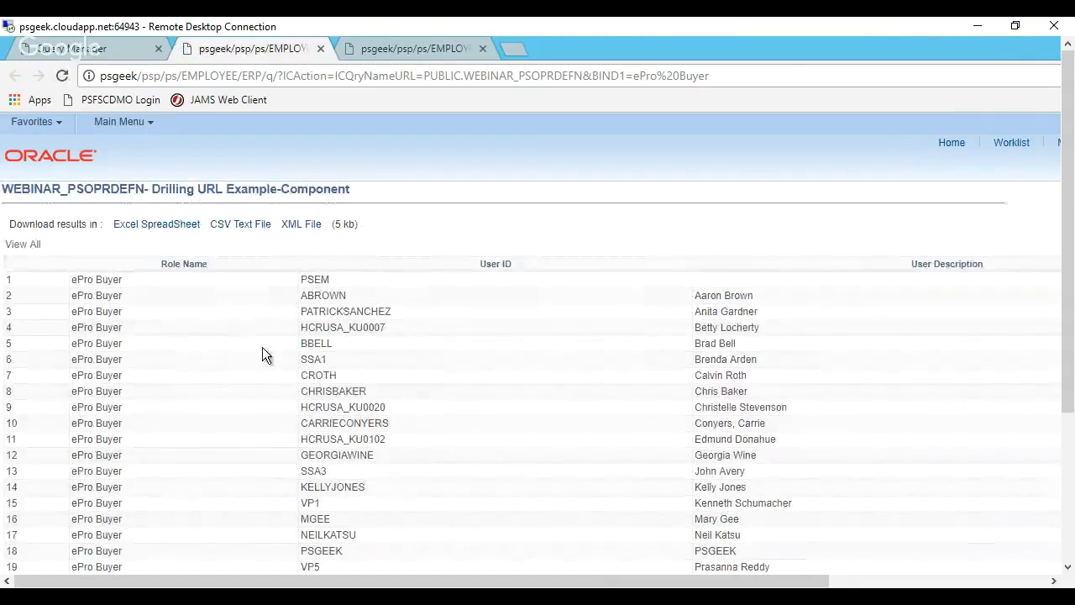
pyautogui.click(381, 53)
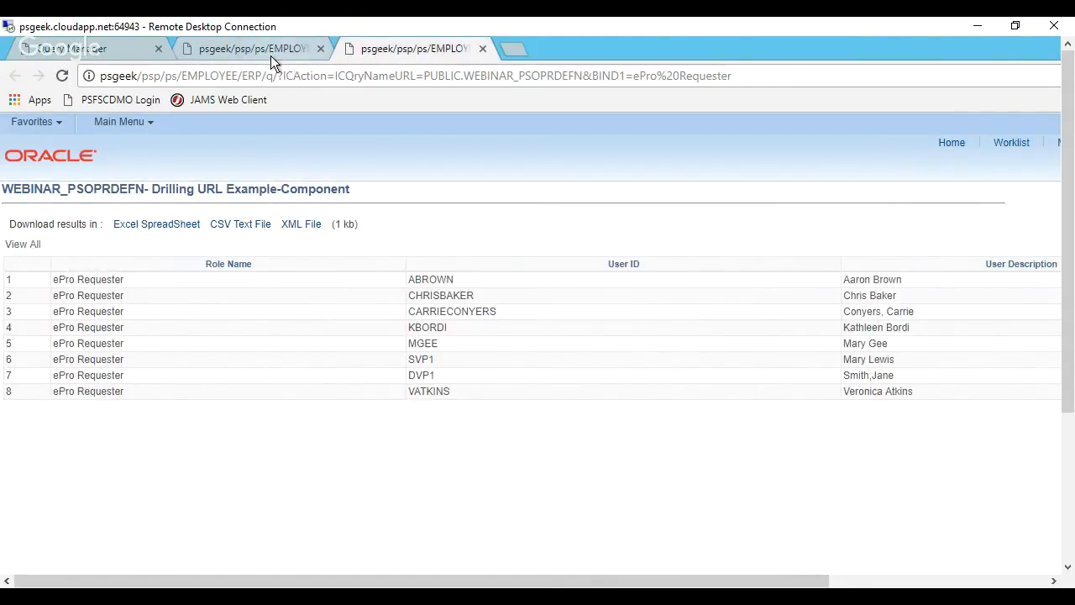
pyautogui.click(270, 56)
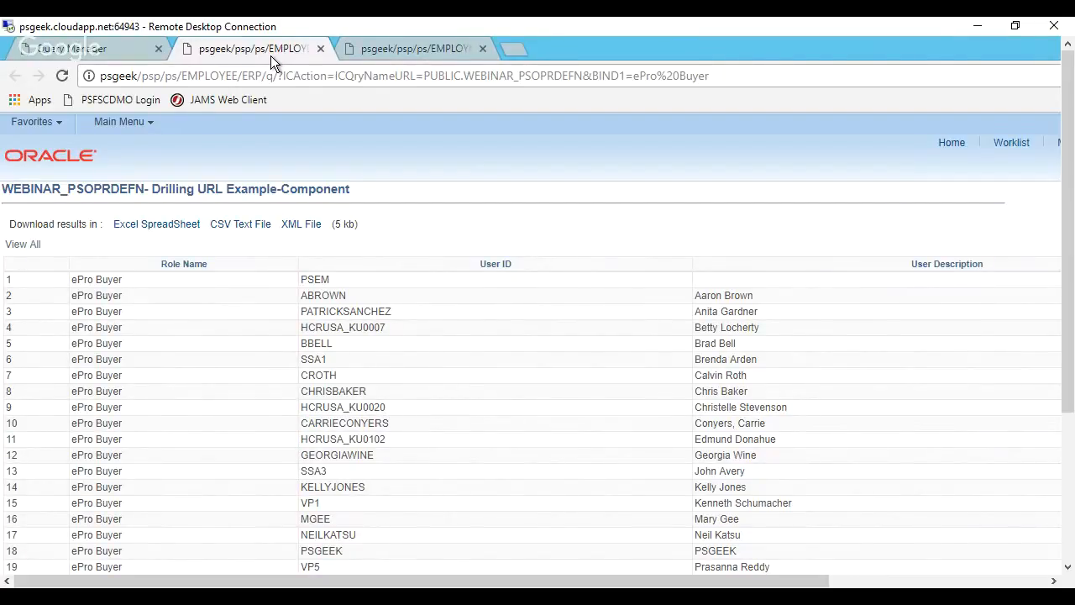
pyautogui.click(320, 52)
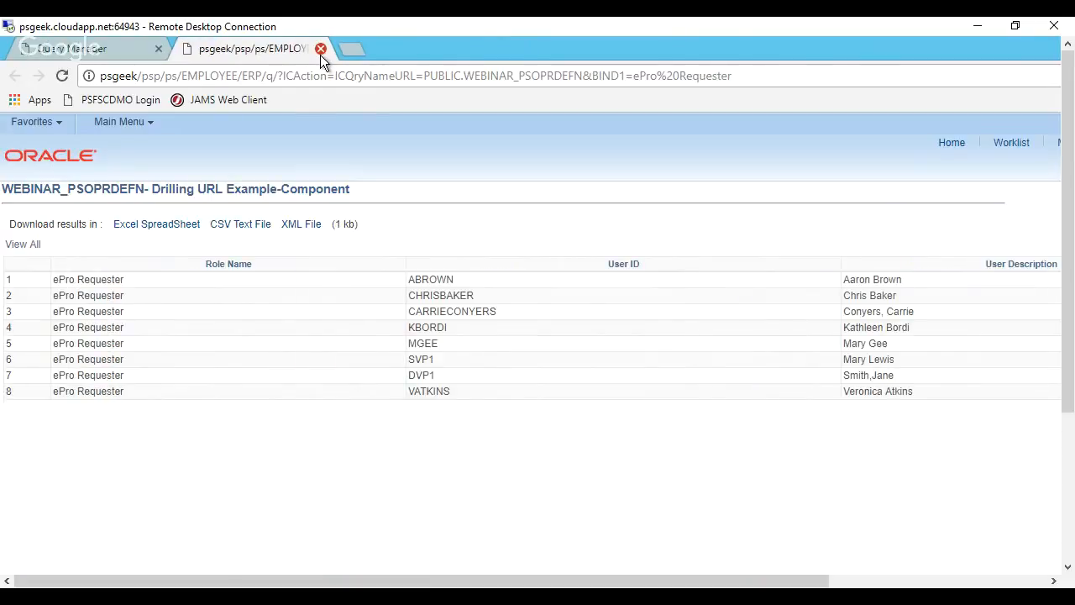
pyautogui.click(320, 52)
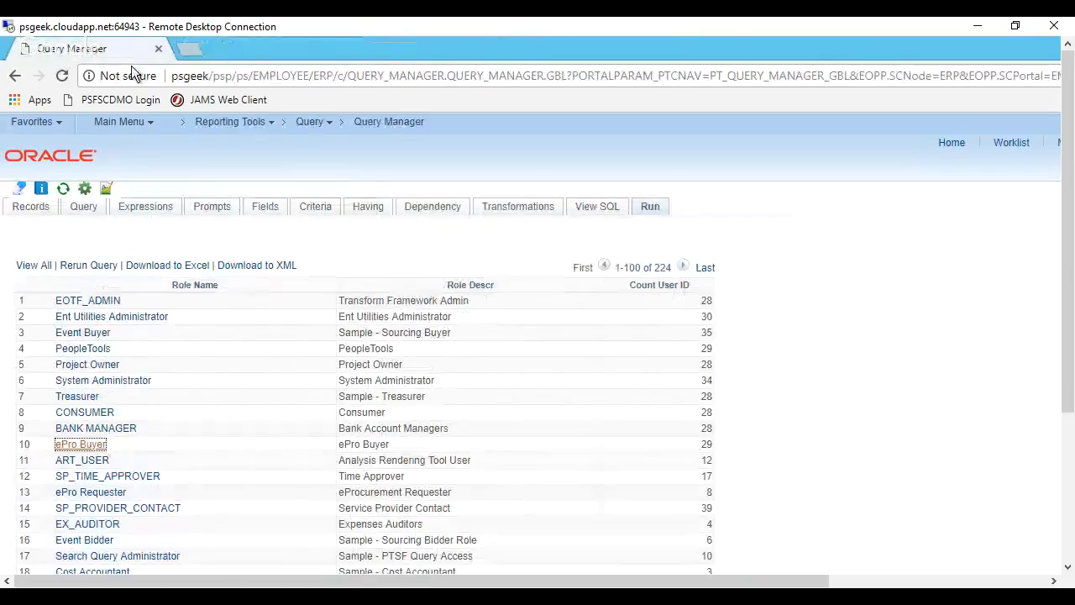
# Open the WEBINAR_PSOPRDEFN query for editing and start a new expression with the expression type Drilling URL.
pyautogui.click(382, 135)
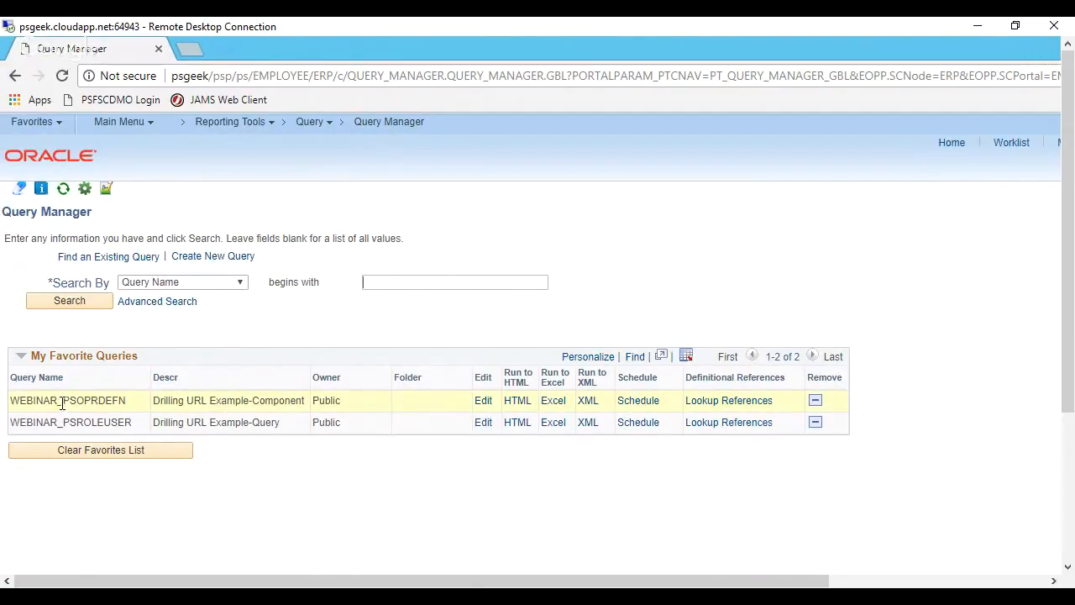
pyautogui.moveTo(63, 400); pyautogui.dragTo(106, 403)
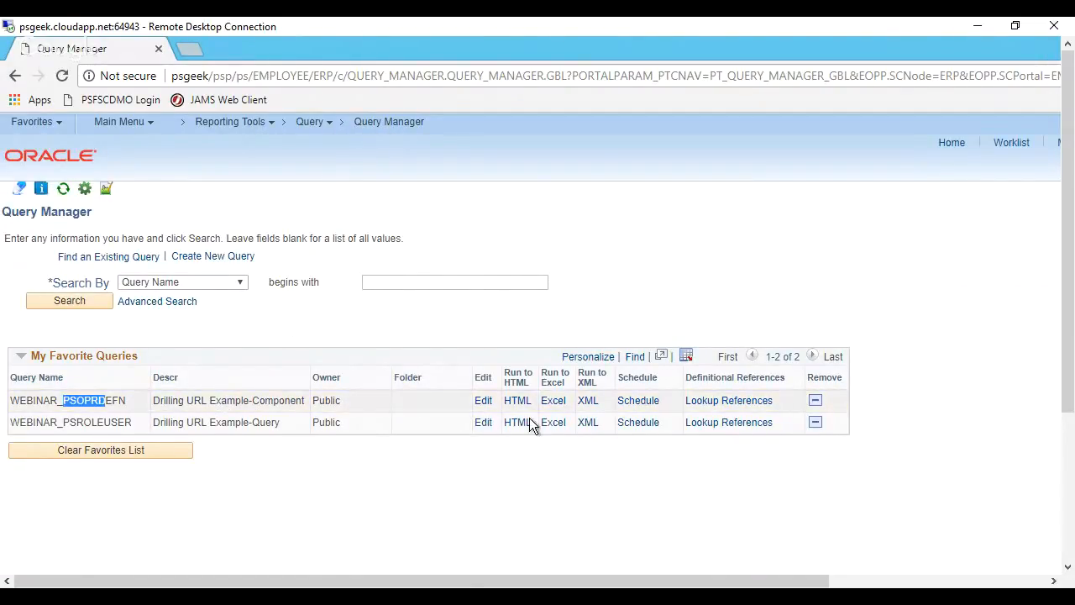
pyautogui.click(483, 406)
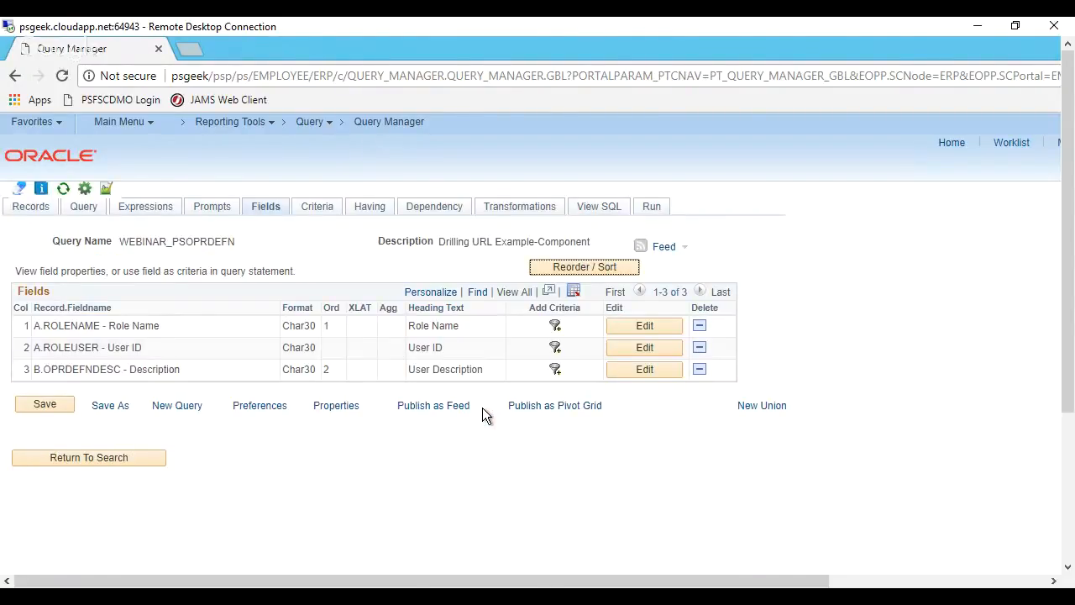
pyautogui.click(164, 215)
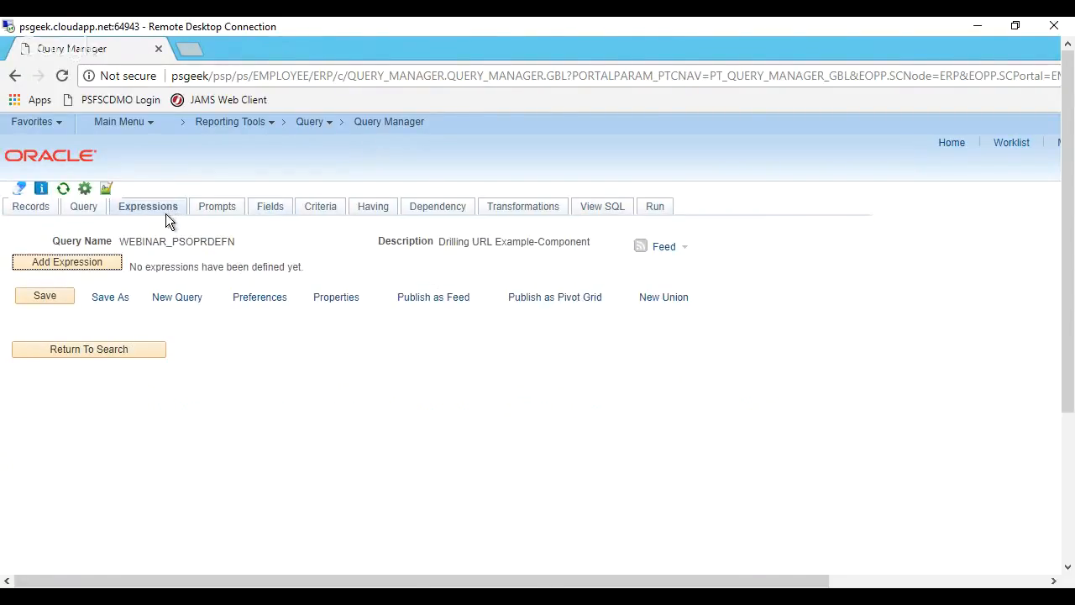
pyautogui.click(99, 271)
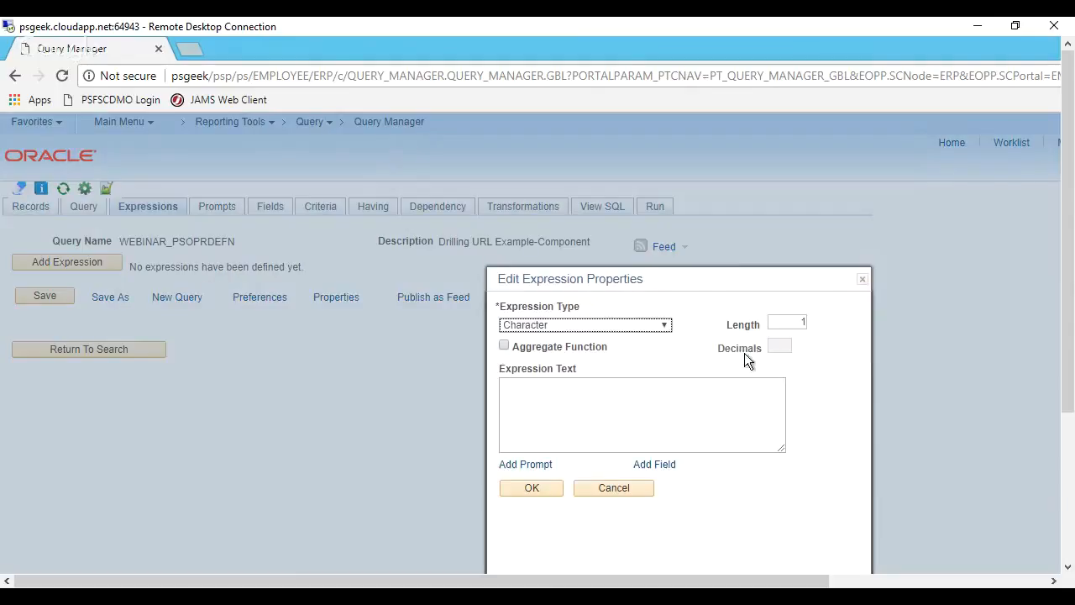
pyautogui.click(662, 327)
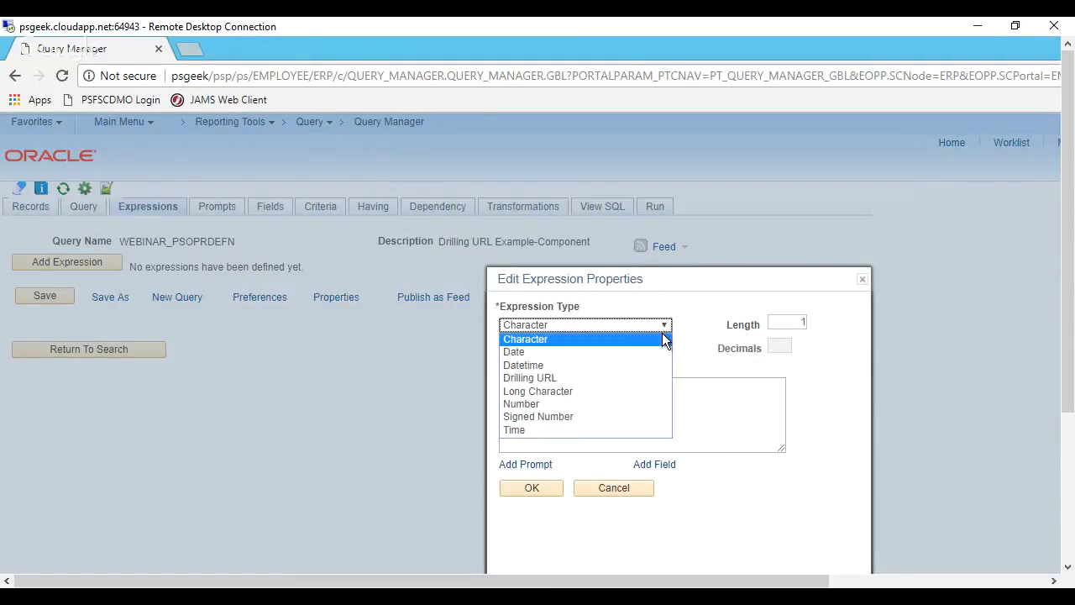
pyautogui.click(541, 382)
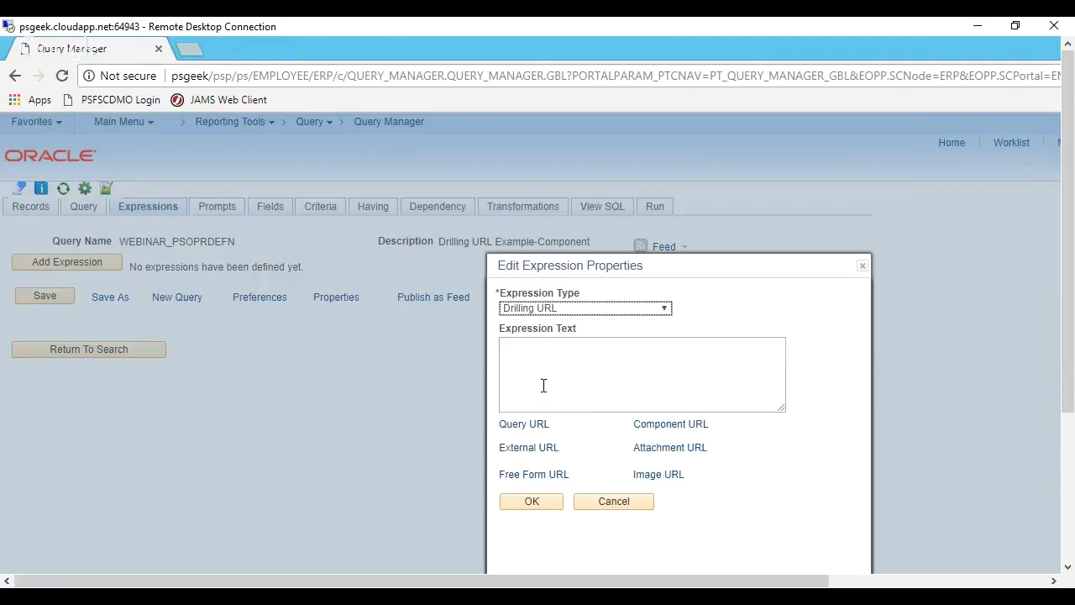
# Start a component URL and pick the User Profiles content reference from PeopleTools > Security > User Profiles.
pyautogui.click(682, 431)
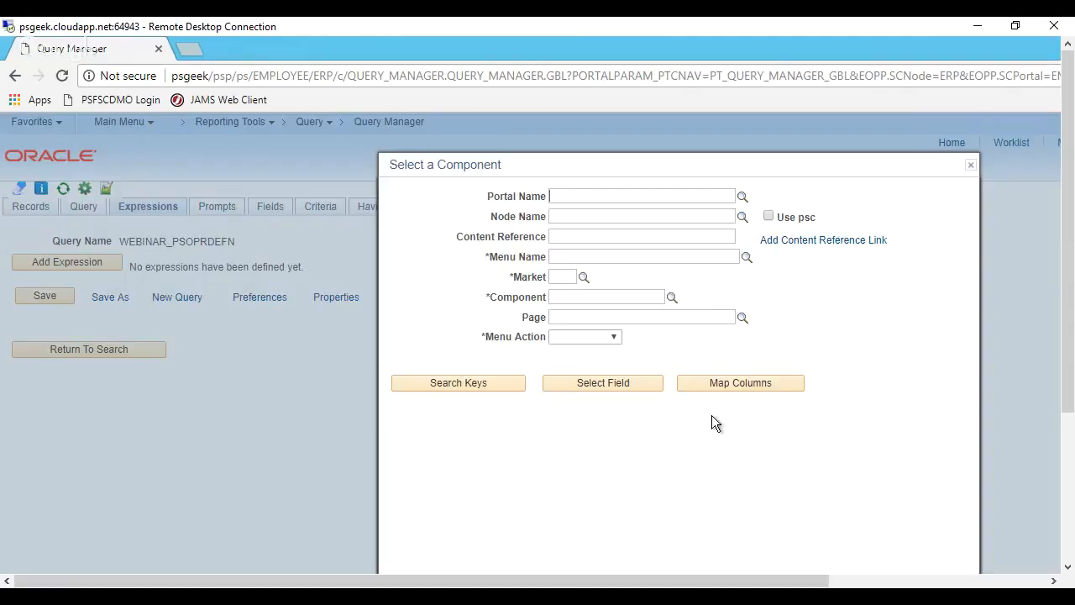
pyautogui.click(603, 243)
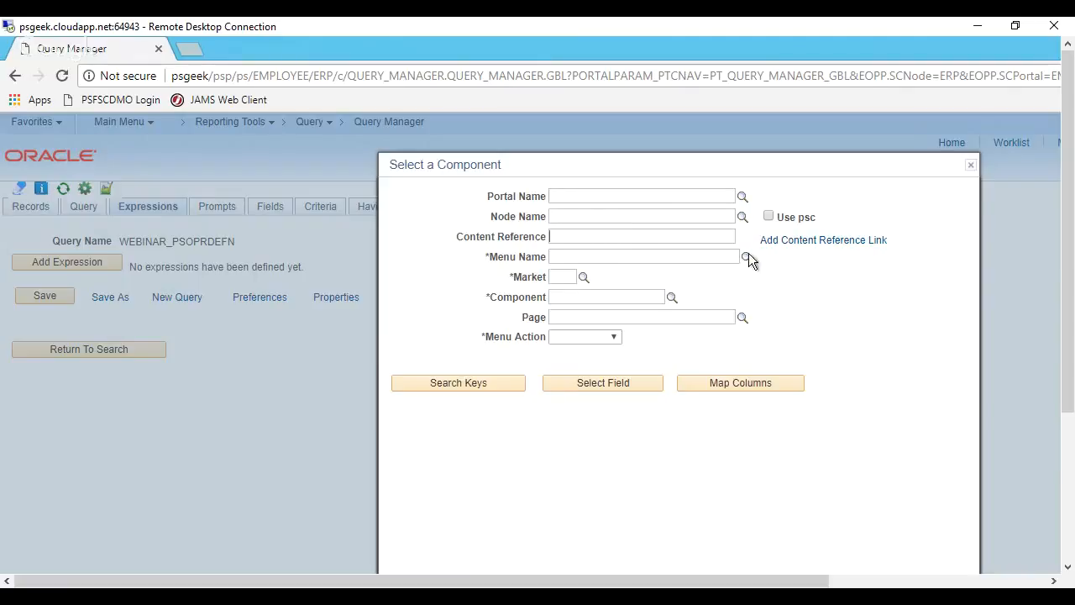
pyautogui.click(793, 249)
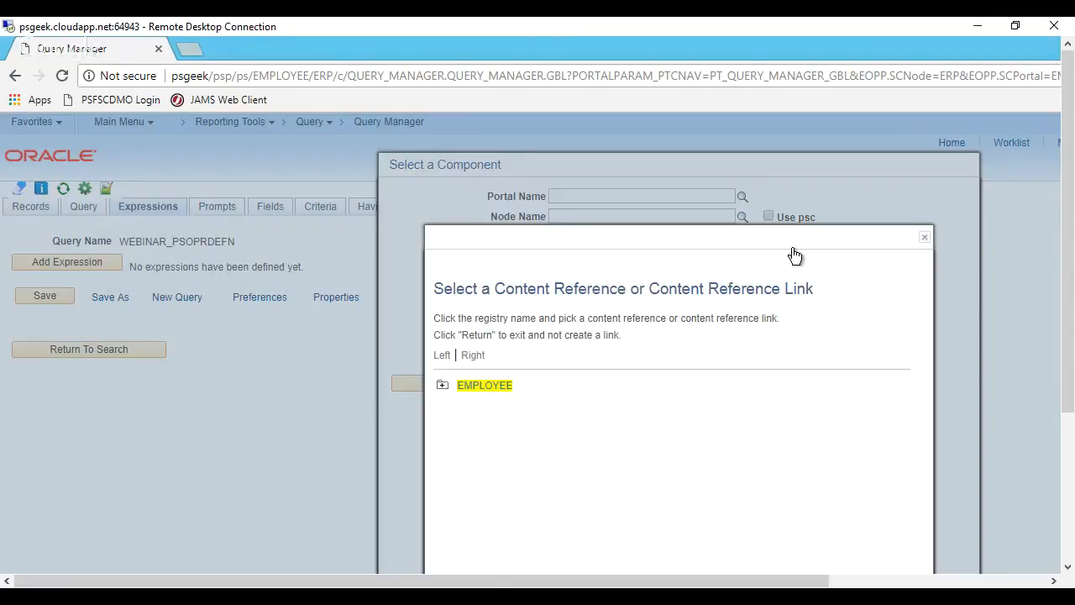
pyautogui.click(442, 387)
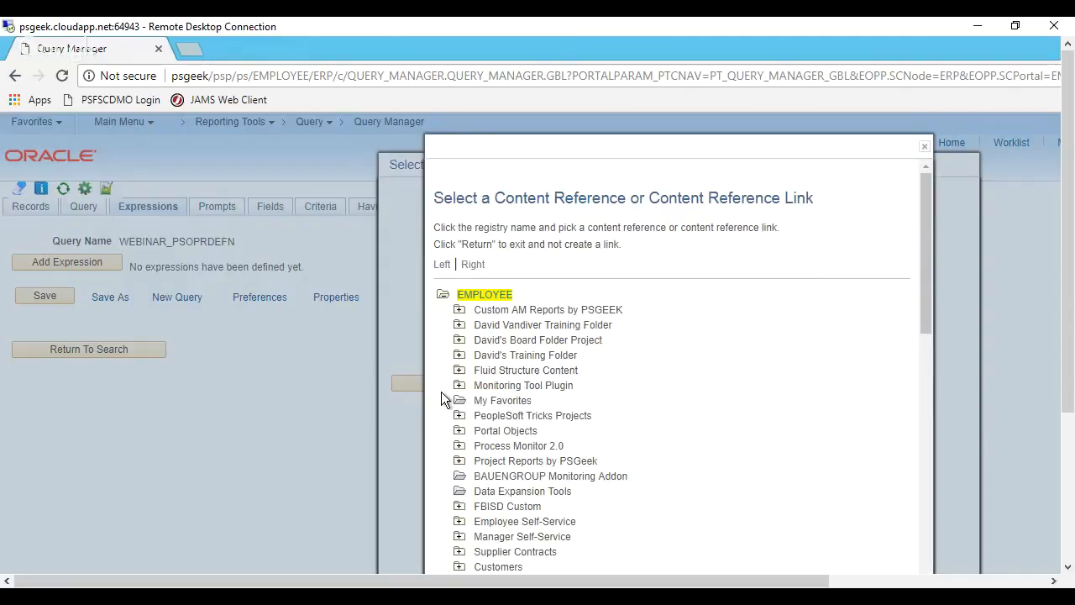
pyautogui.scroll(-15, 562, 401)
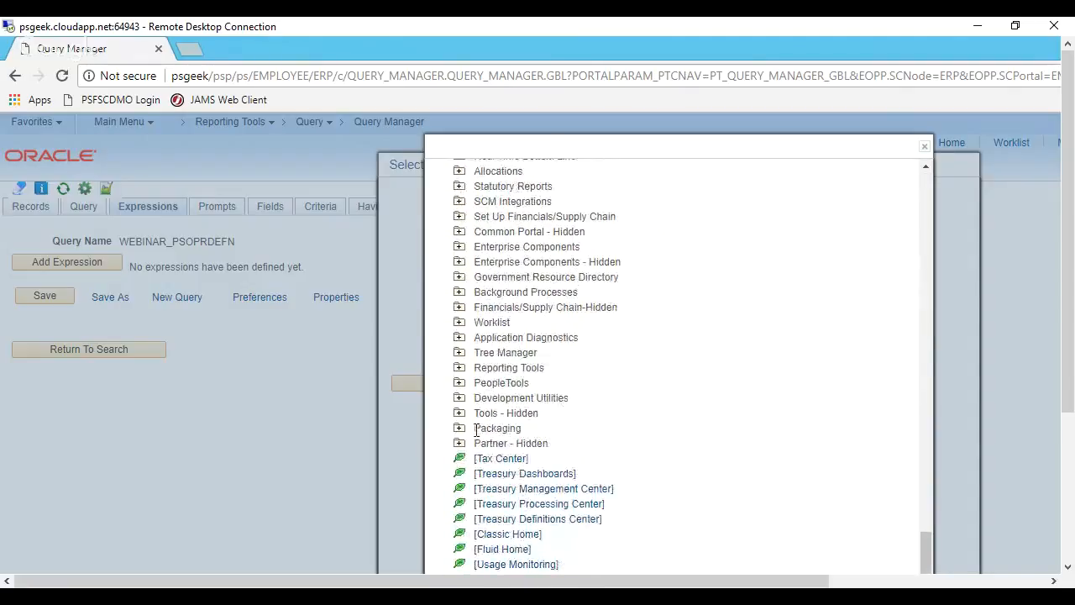
pyautogui.click(459, 383)
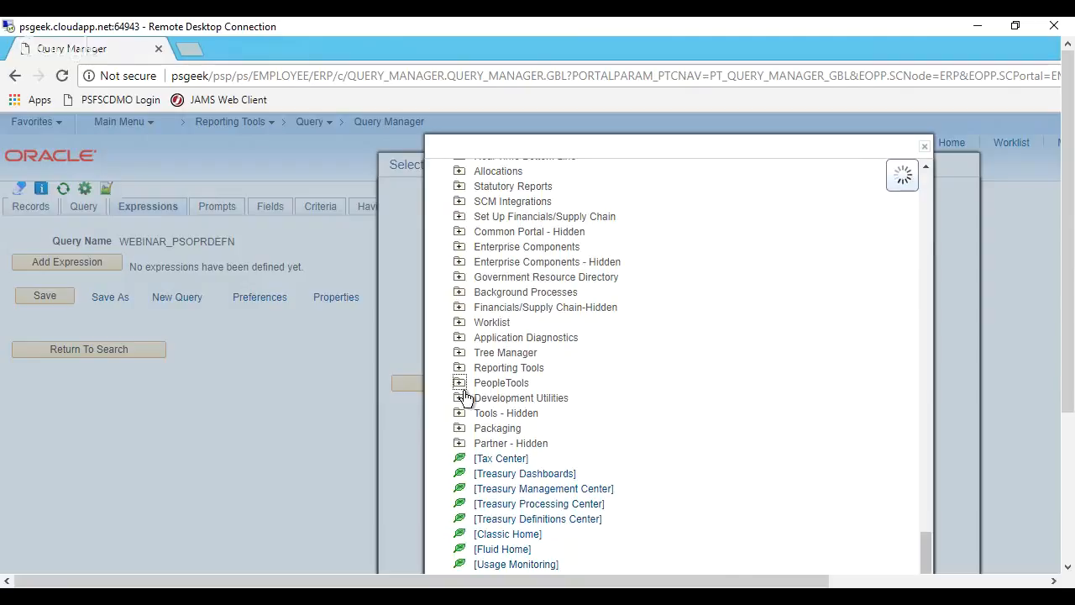
pyautogui.click(476, 400)
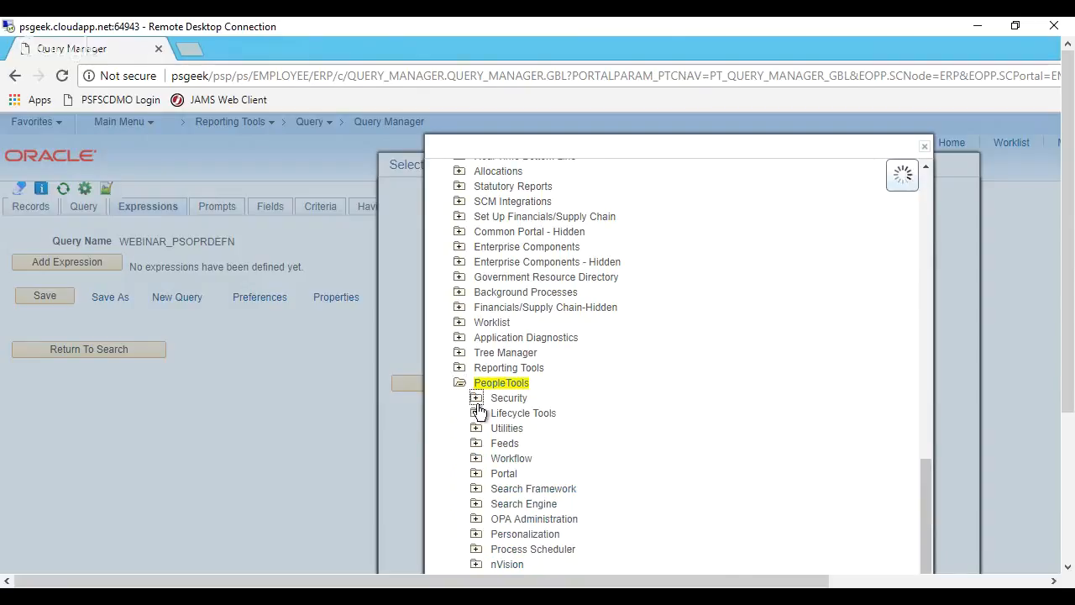
pyautogui.click(493, 413)
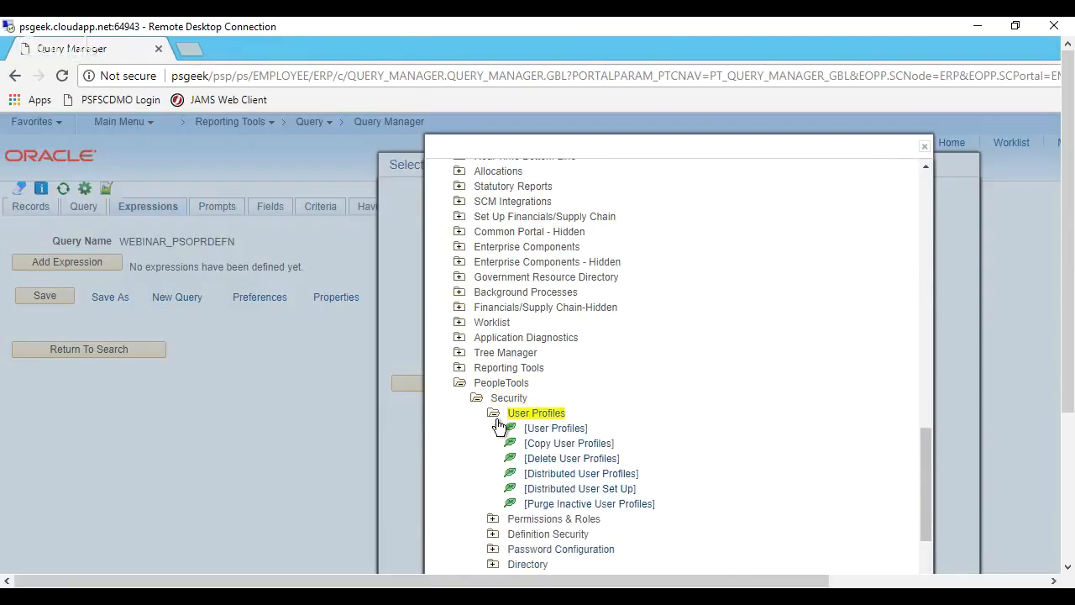
pyautogui.click(545, 433)
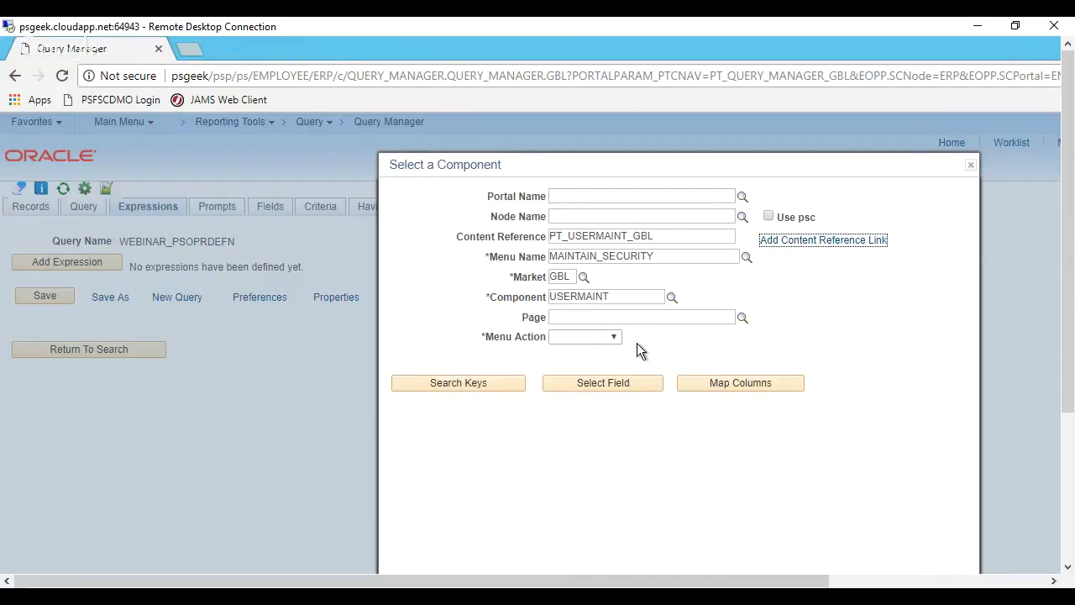
# Set the component's menu action to Update and load its search keys and the query columns available for mapping.
pyautogui.click(613, 323)
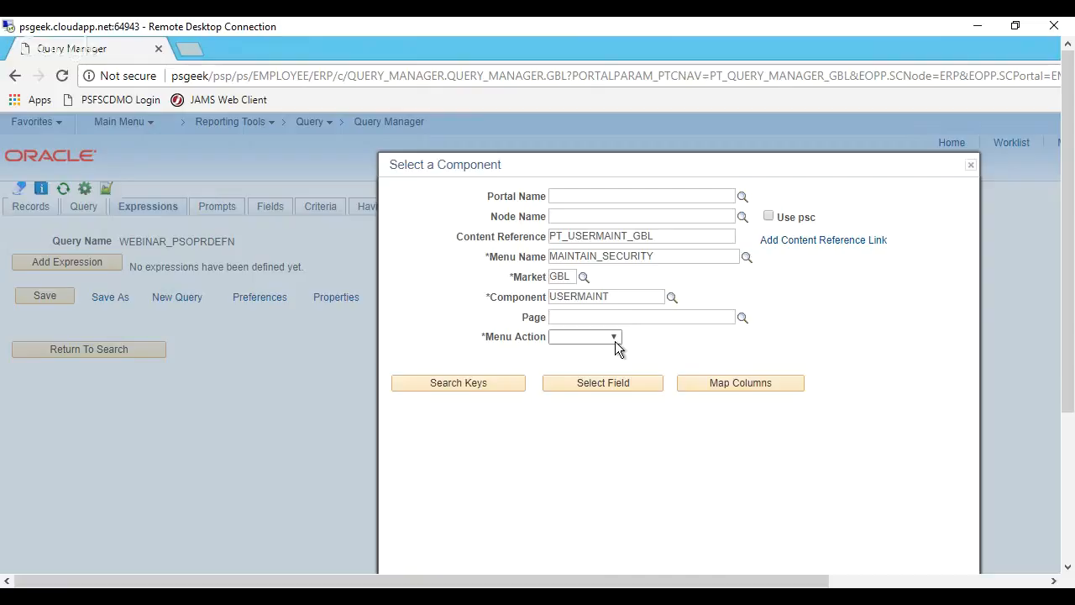
pyautogui.click(617, 347)
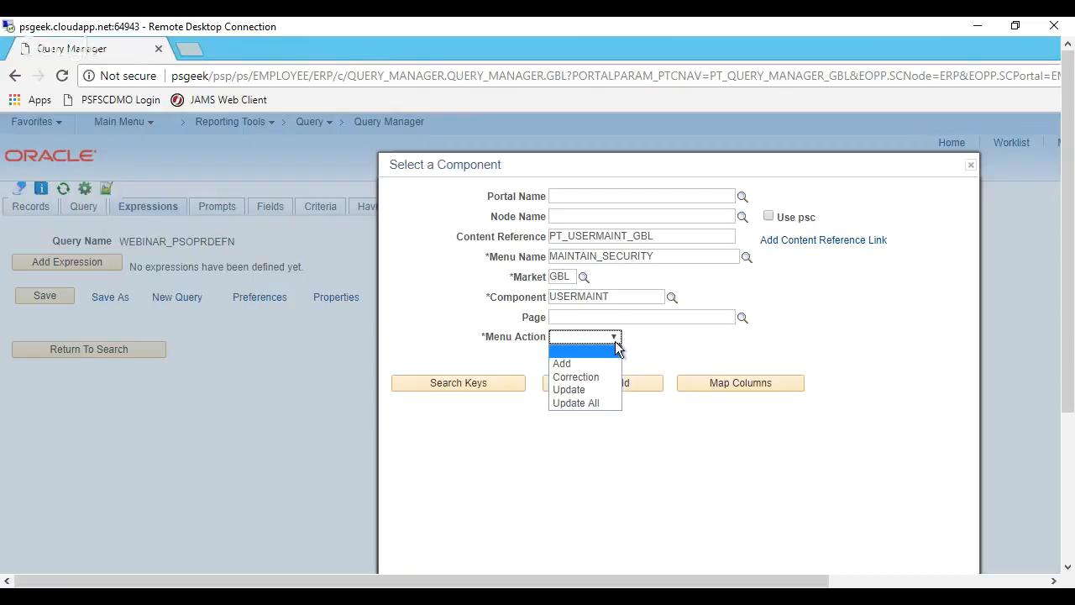
pyautogui.click(596, 391)
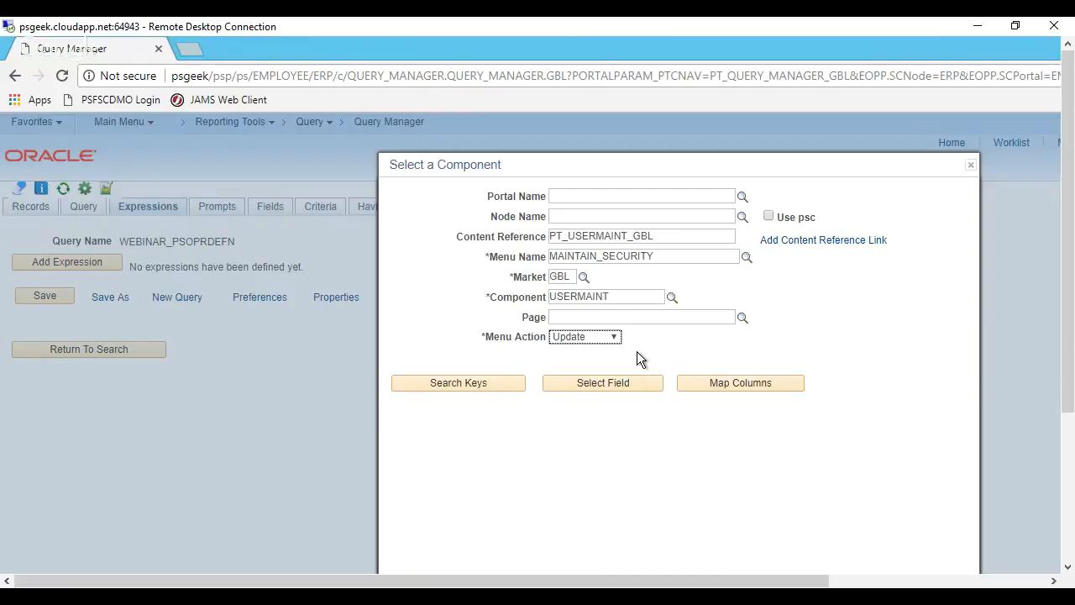
pyautogui.click(478, 391)
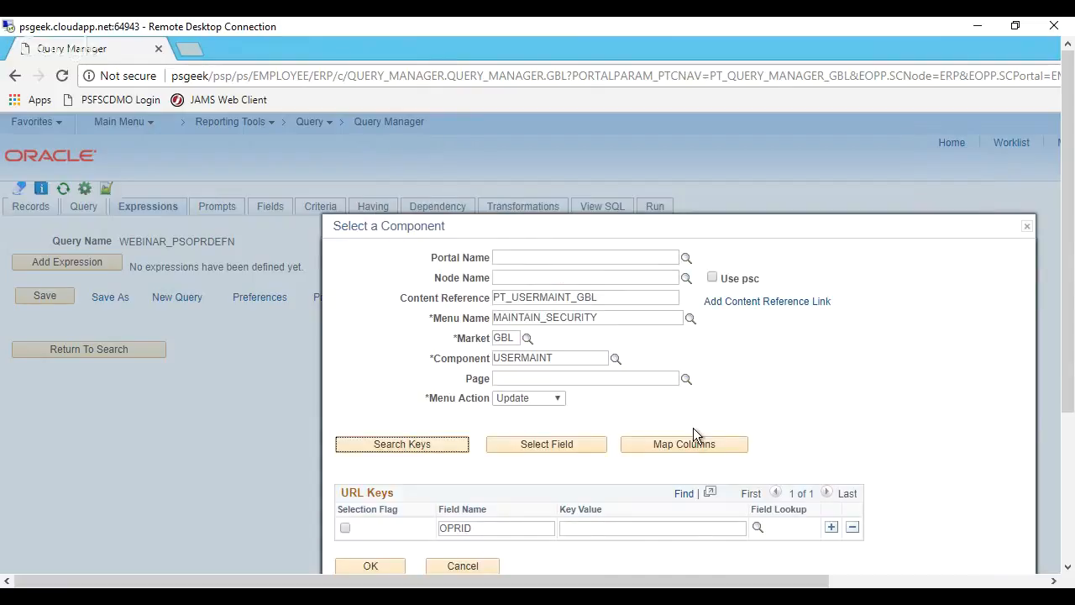
pyautogui.click(689, 450)
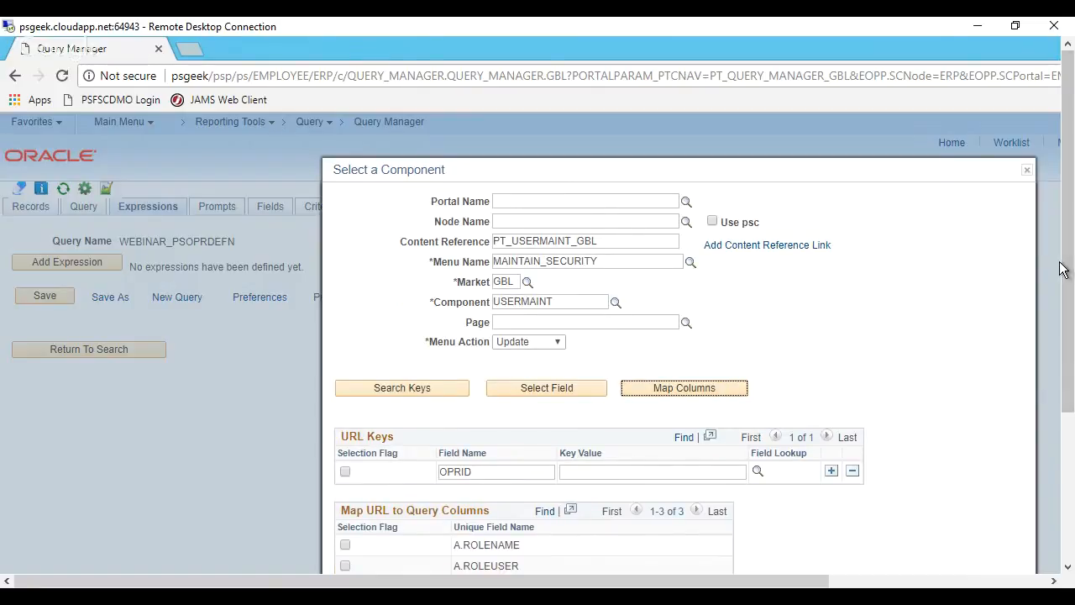
# Include the OPRID key with the field A.ROLEUSER as its key value and map the URL to the A.ROLEUSER query column.
pyautogui.scroll(-3, 1060, 268)
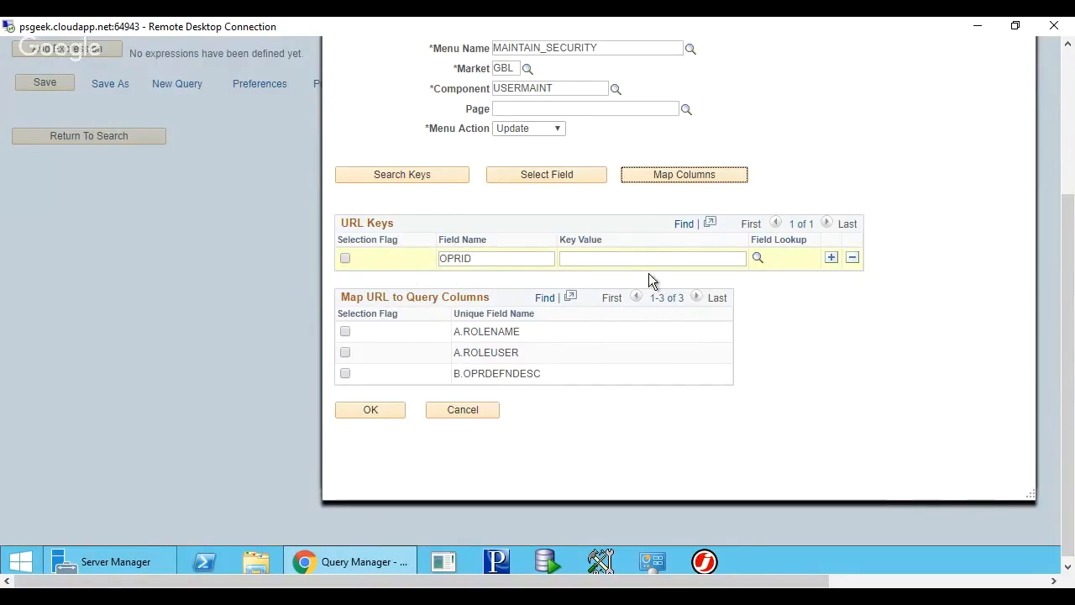
pyautogui.click(628, 260)
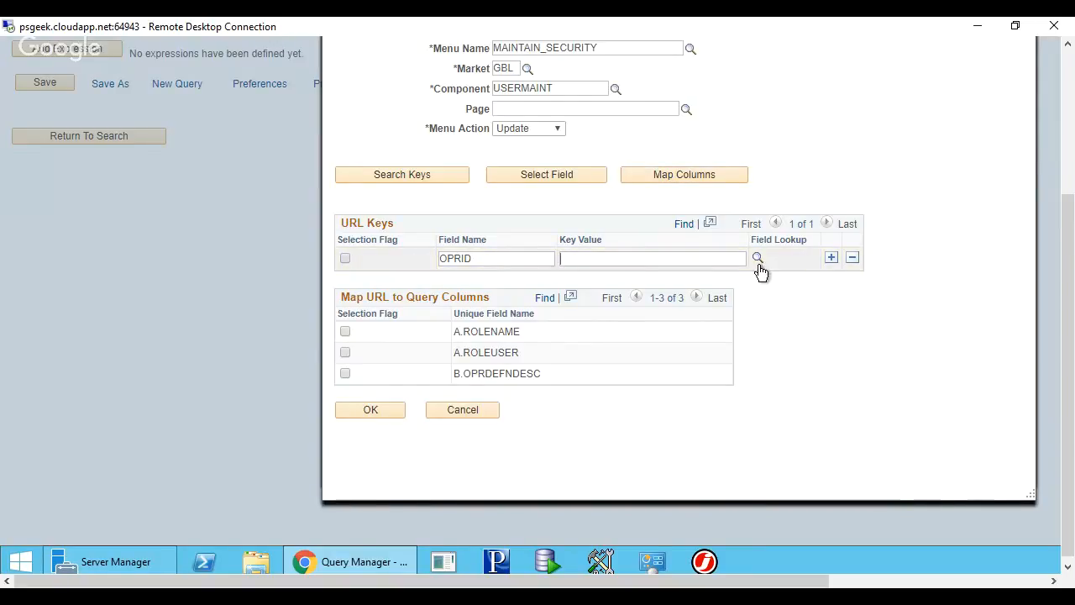
pyautogui.click(757, 260)
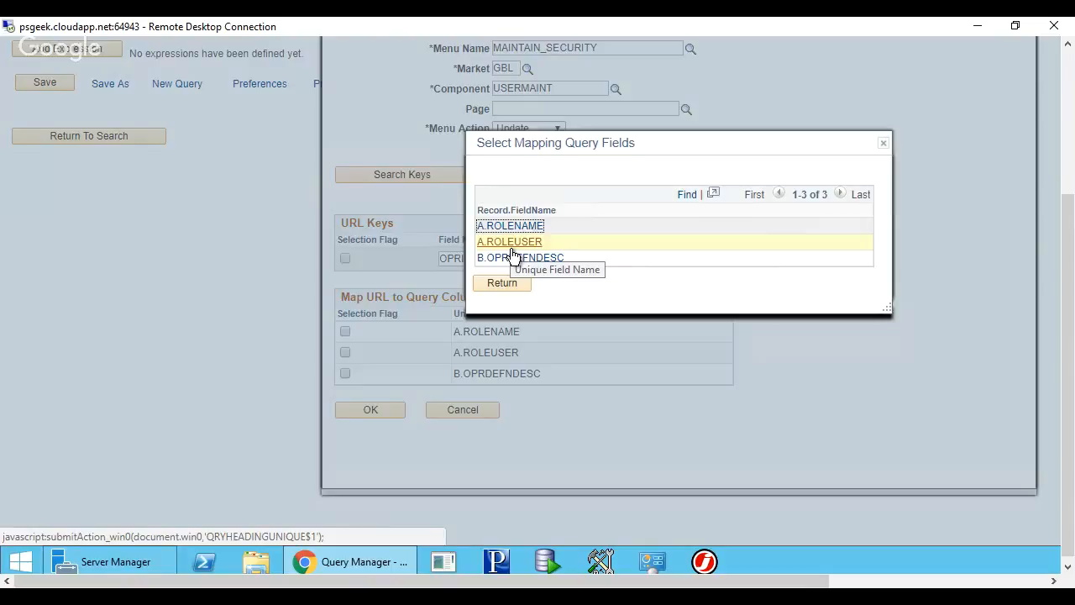
pyautogui.click(514, 243)
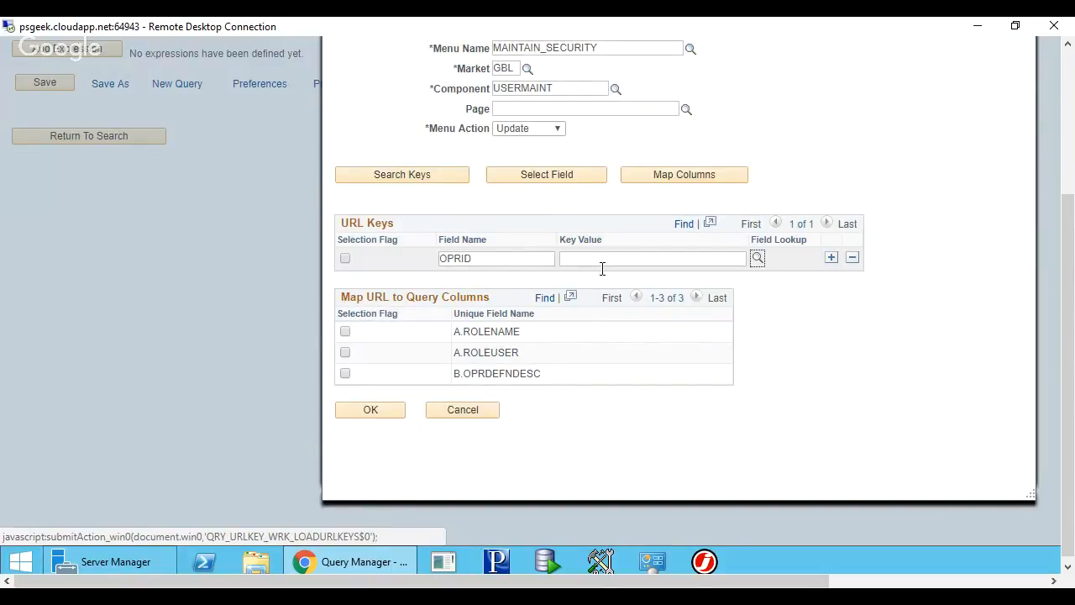
pyautogui.click(602, 267)
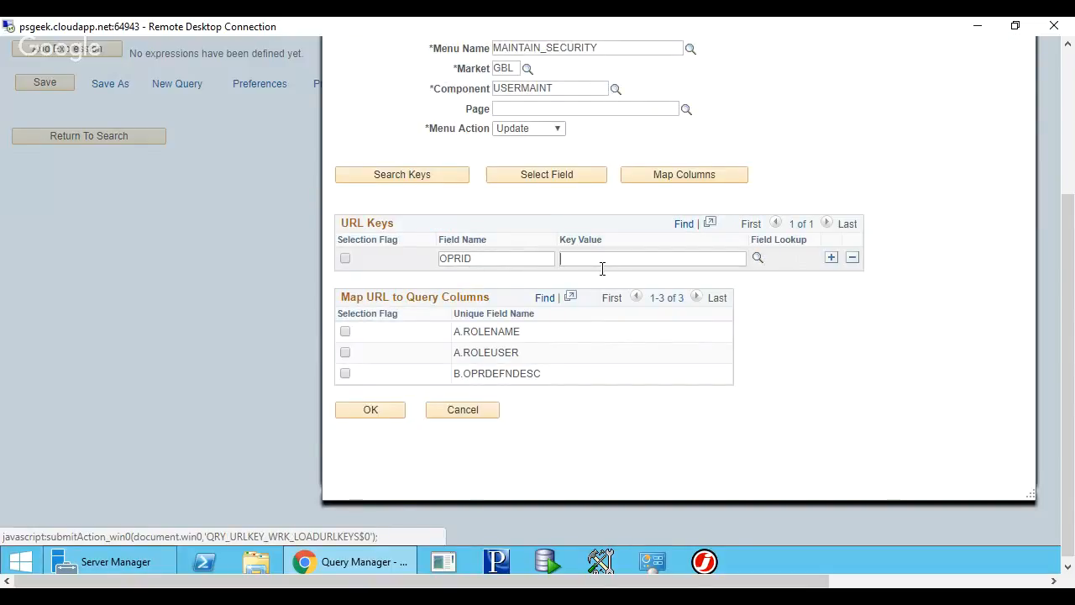
pyautogui.click(345, 258)
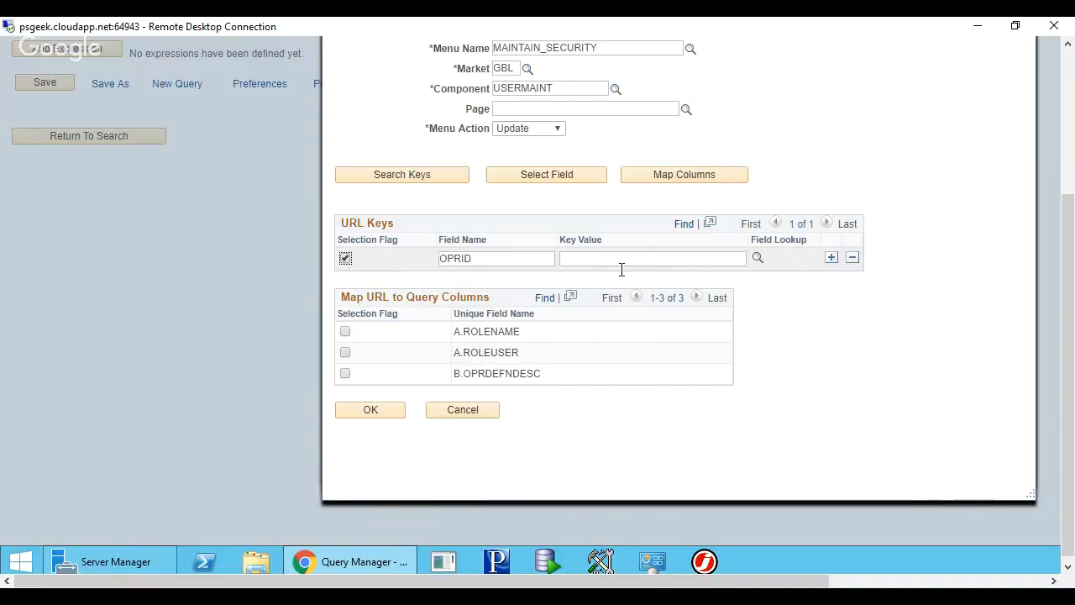
pyautogui.click(758, 258)
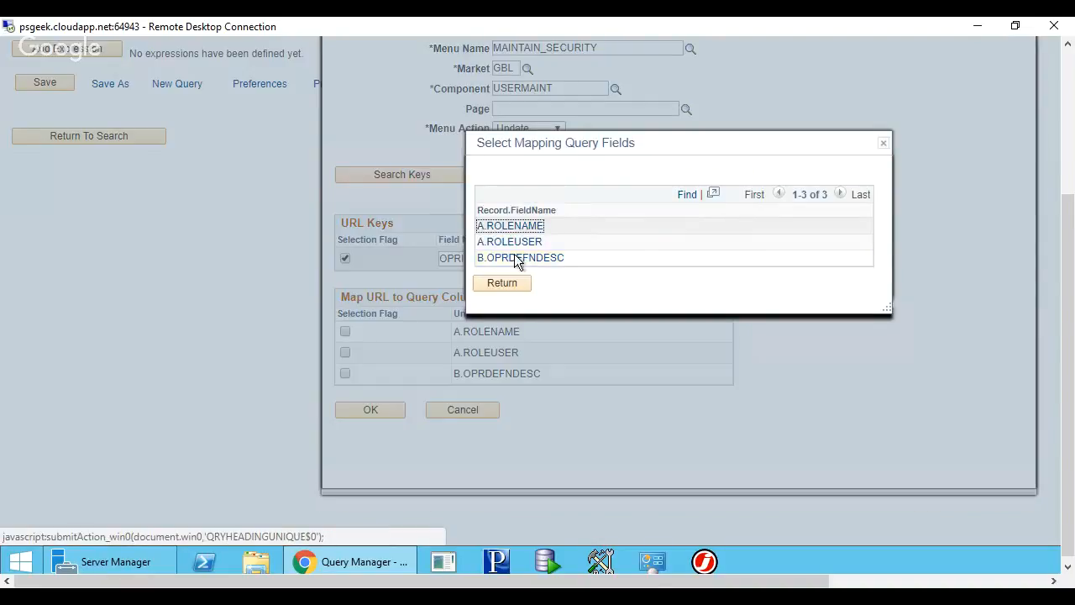
pyautogui.click(511, 242)
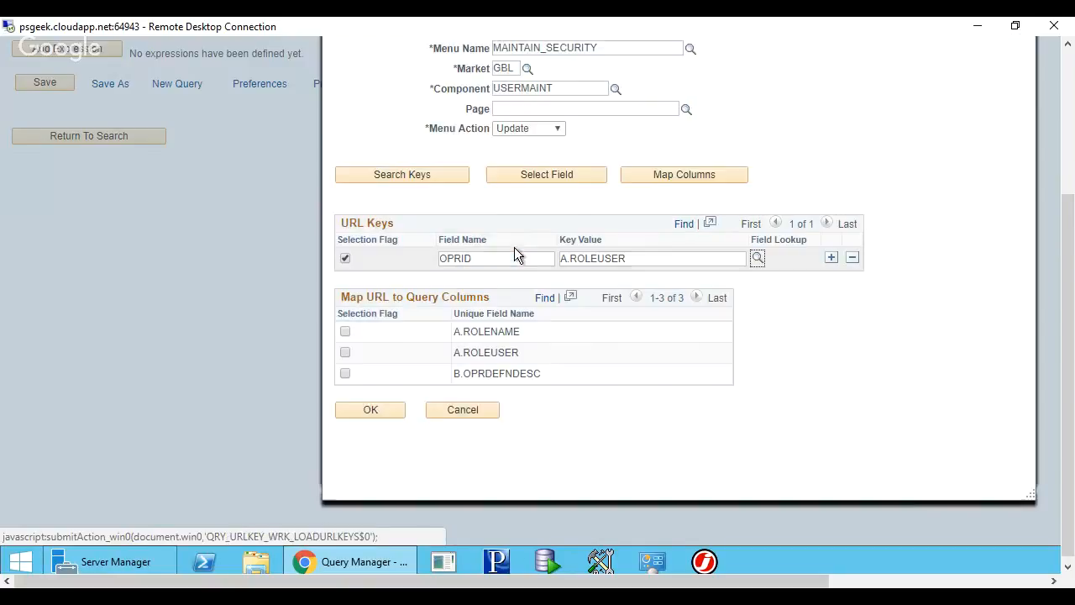
pyautogui.moveTo(645, 266); pyautogui.dragTo(557, 267)
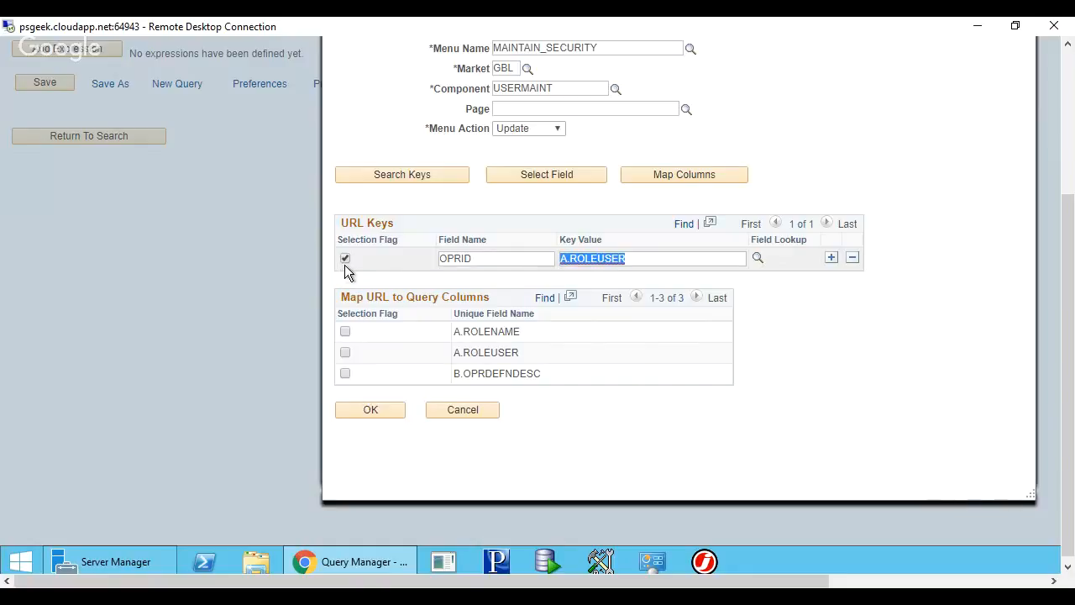
pyautogui.click(345, 353)
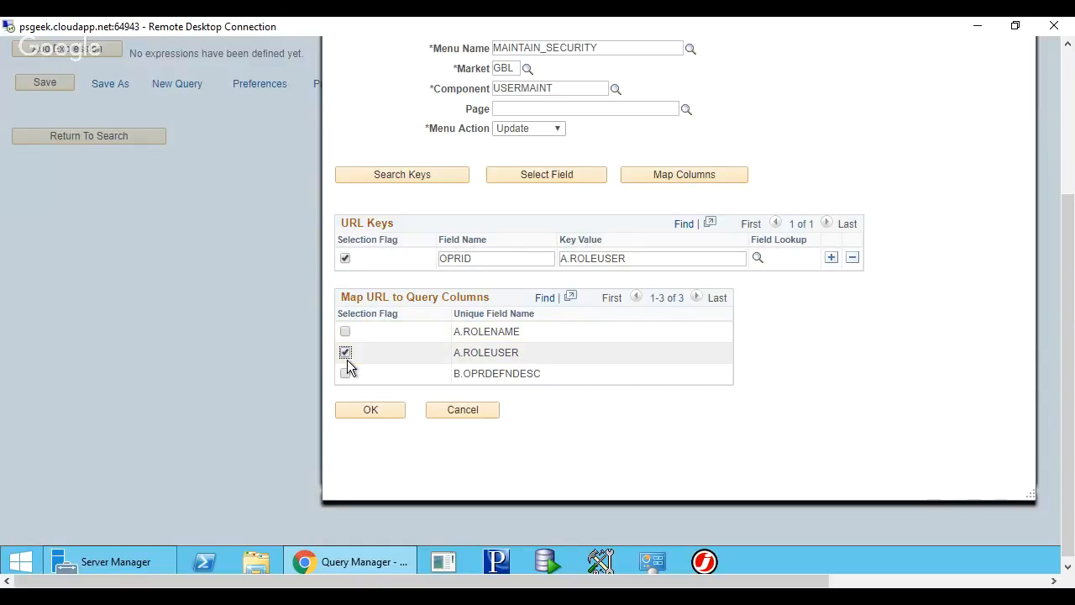
# Accept the component URL and its drilling URL expression, and save the WEBINAR_PSOPRDEFN query.
pyautogui.click(370, 411)
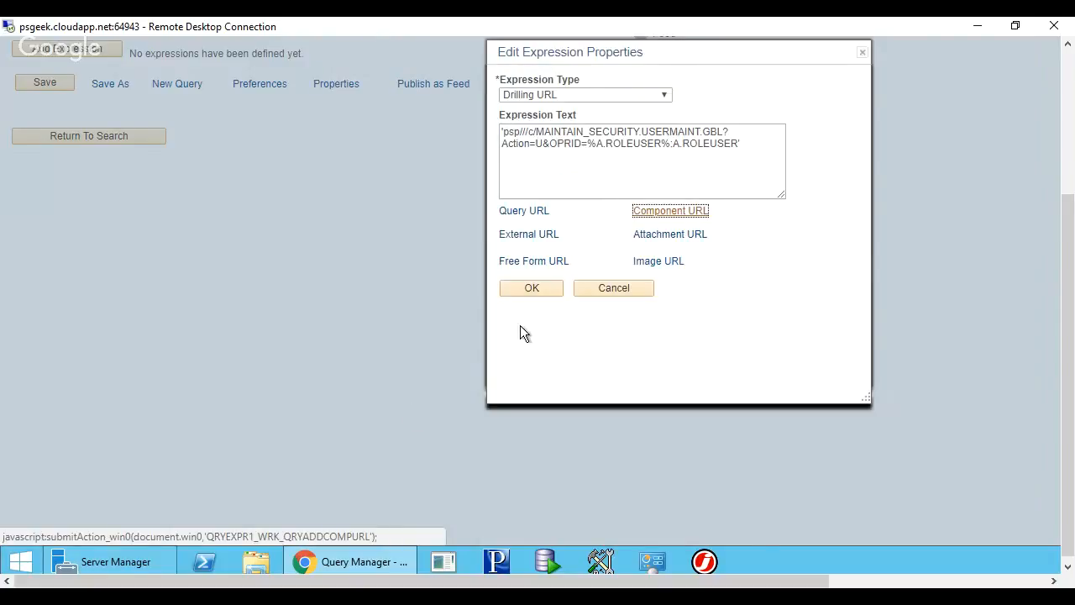
pyautogui.click(537, 297)
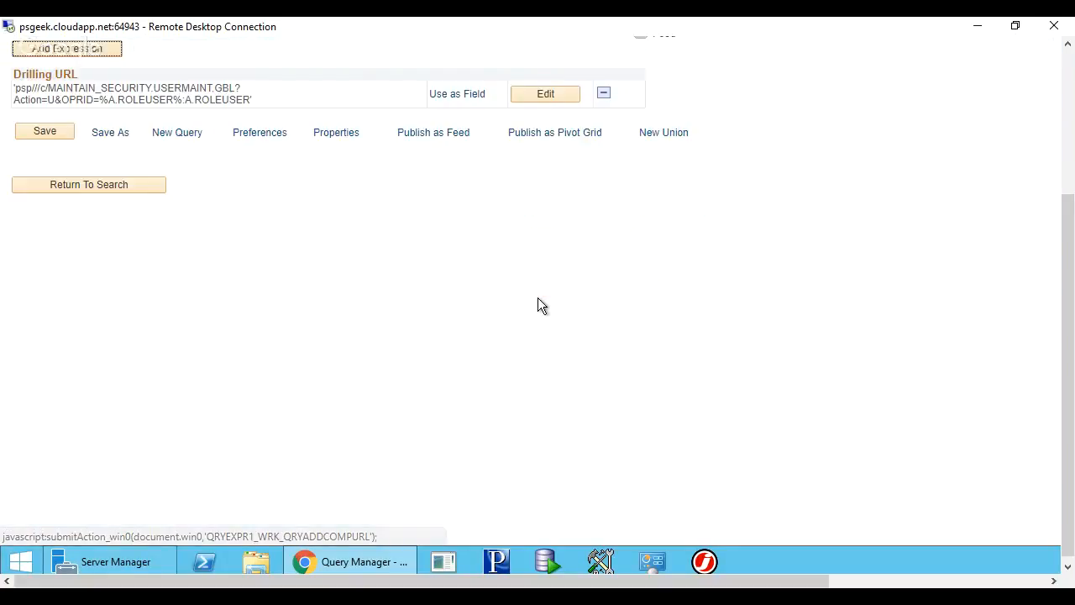
pyautogui.click(49, 140)
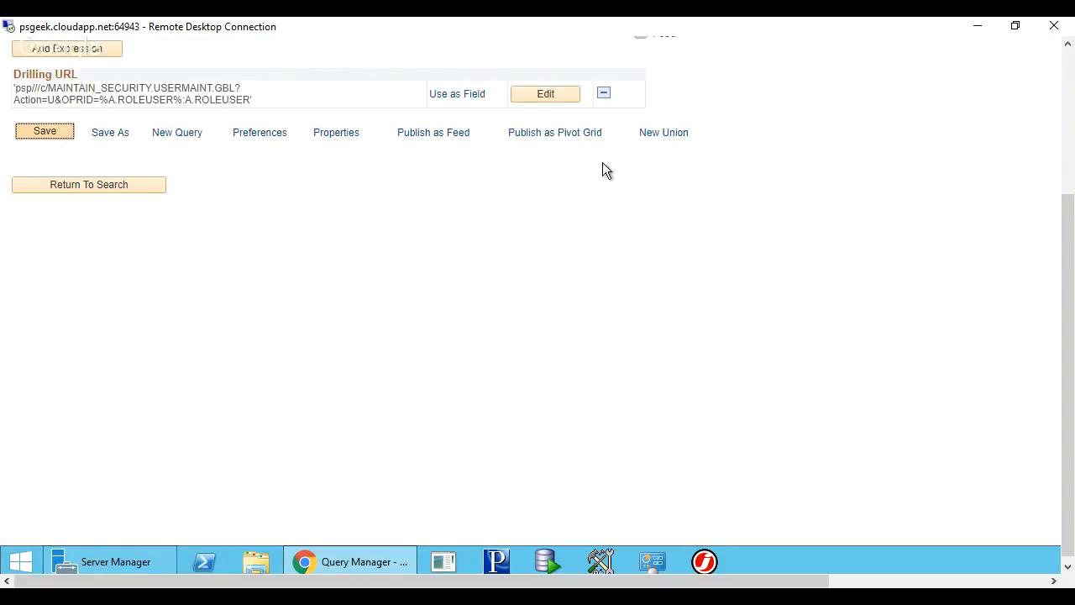
# Run the WEBINAR_PSOPRDEFN query with the role name ePro%.
pyautogui.click(1070, 67)
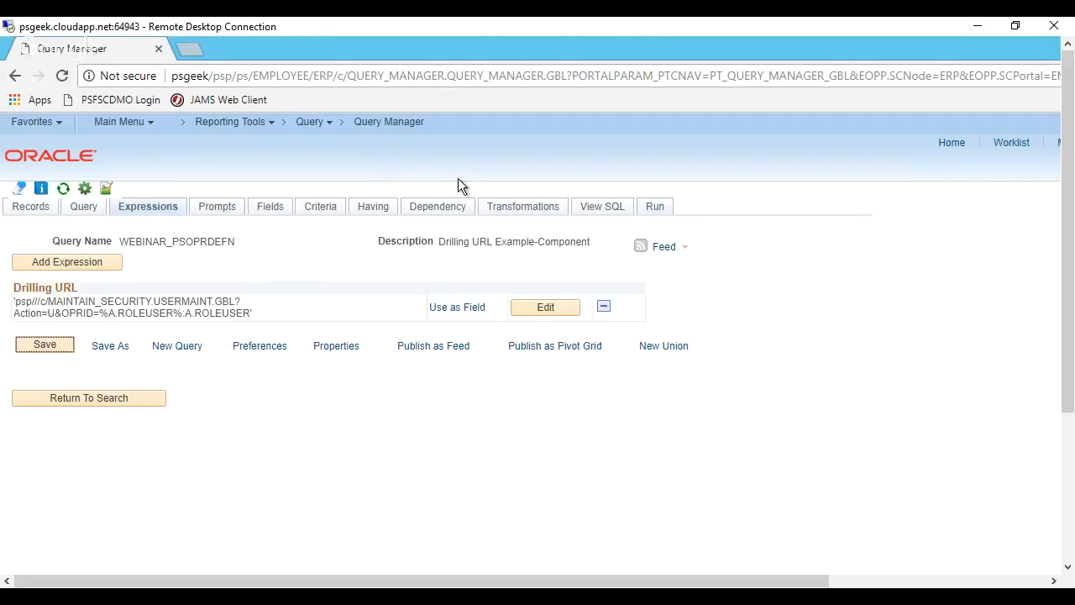
pyautogui.click(659, 220)
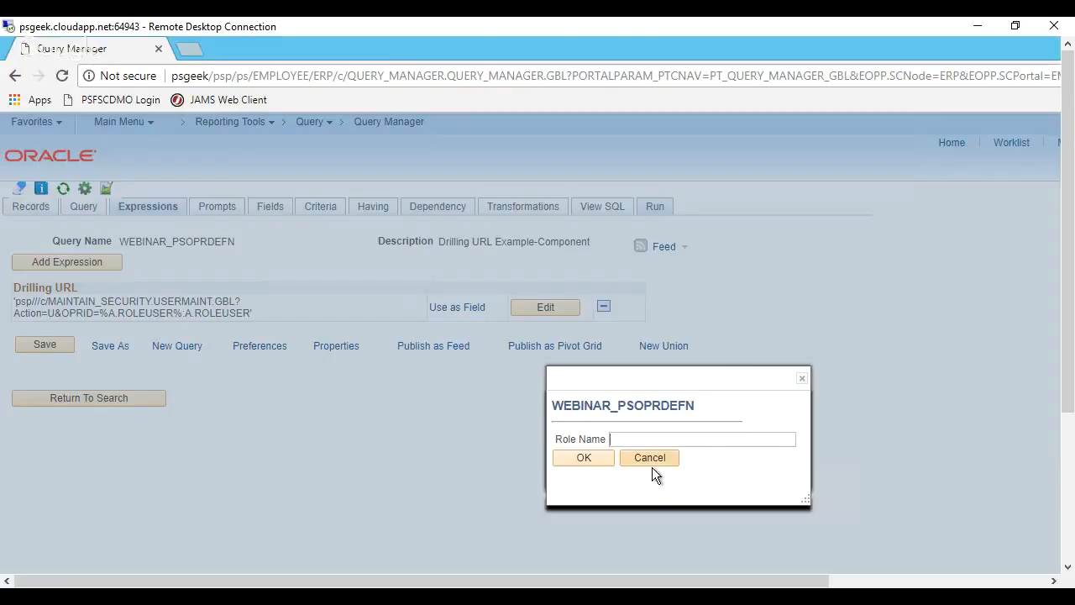
pyautogui.click(632, 444)
pyautogui.write('E')
pyautogui.press('BackSpace')
pyautogui.write('ePro%')
pyautogui.press('Return')
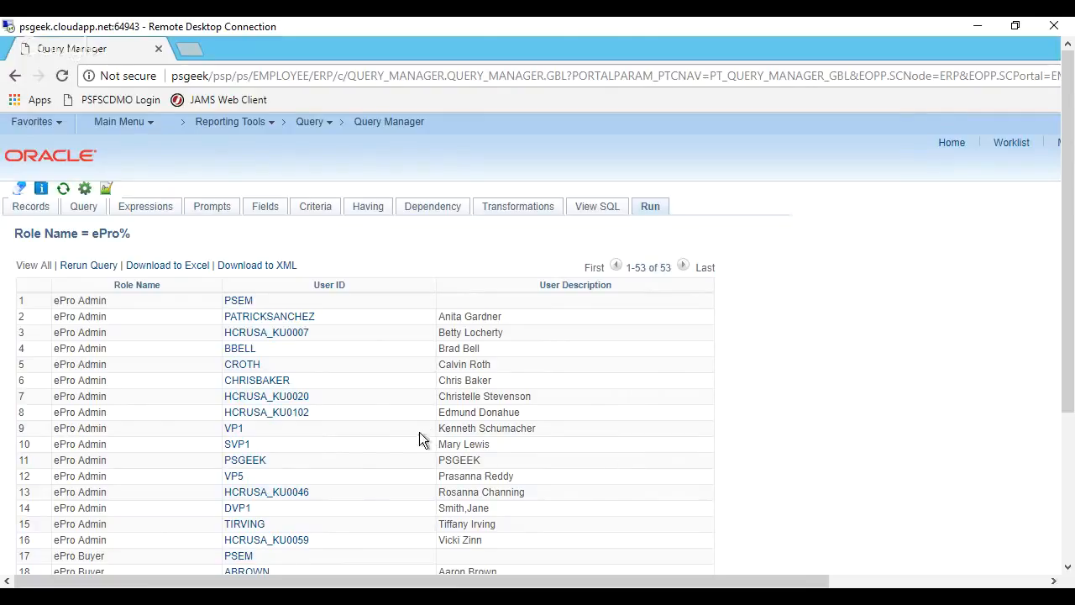
# Test the User ID drilling links in result rows 5 and 4, and close both User Profiles pages.
pyautogui.click(242, 370)
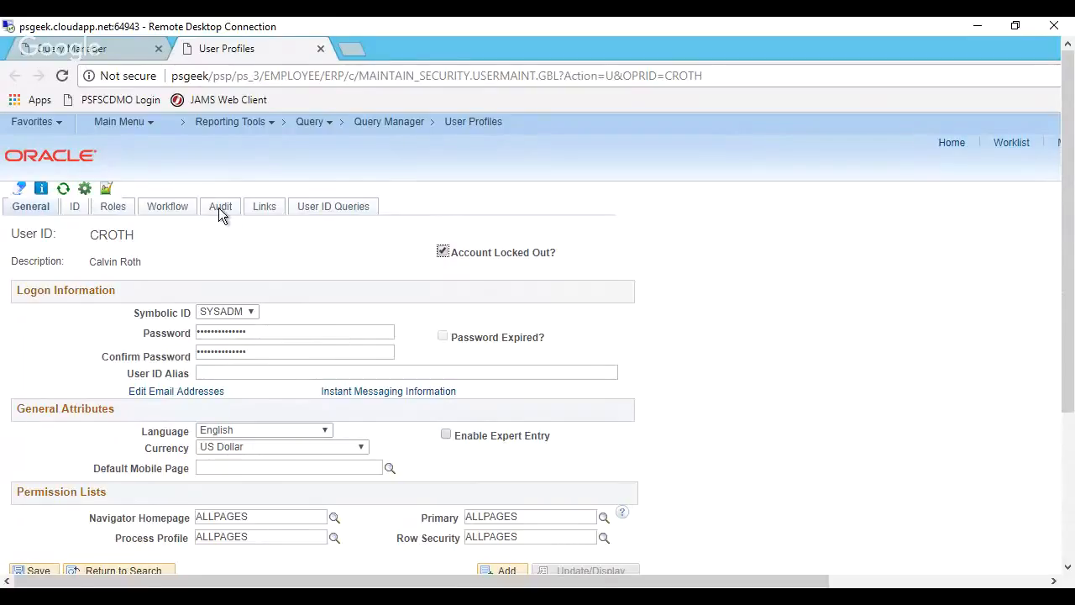
pyautogui.click(98, 51)
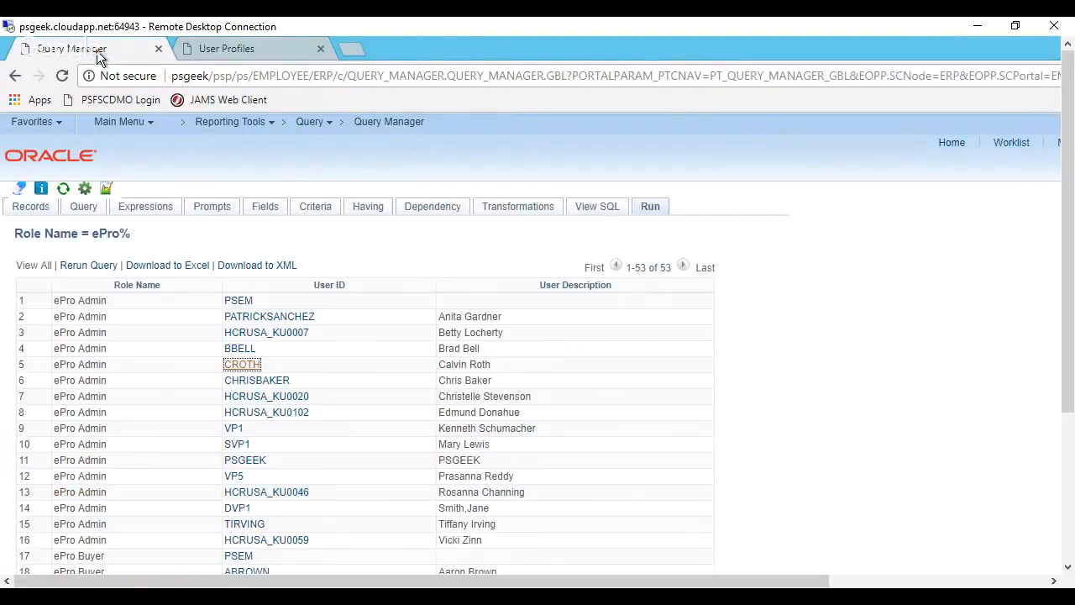
pyautogui.click(243, 350)
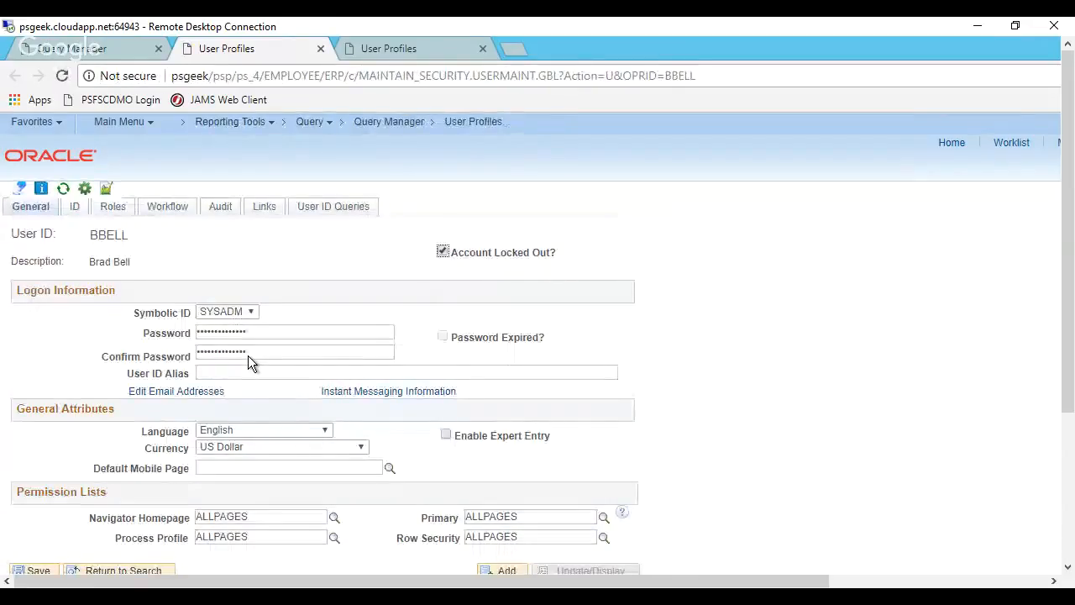
pyautogui.click(319, 56)
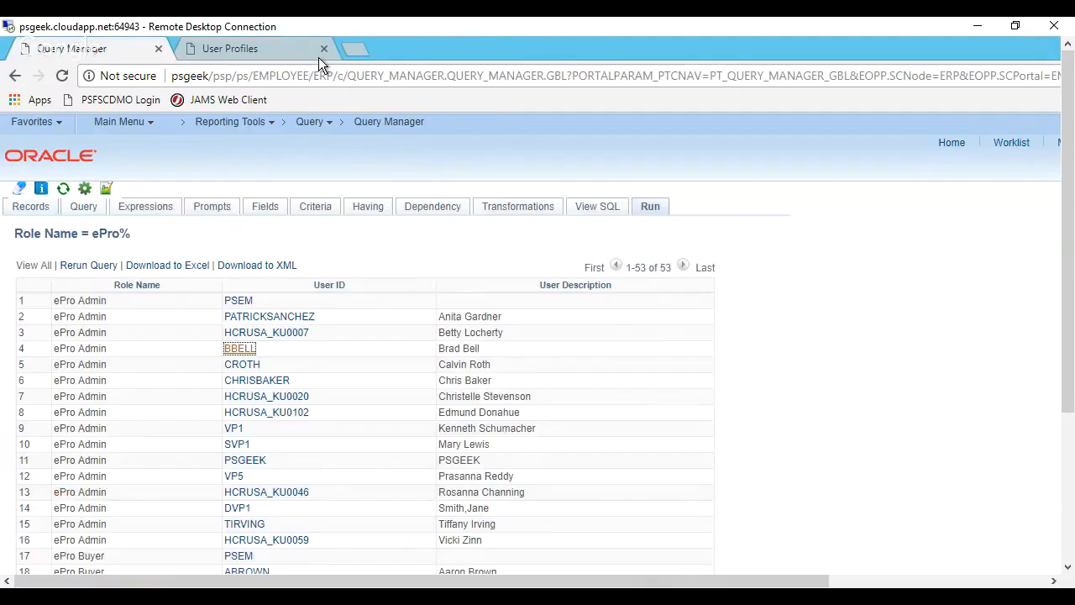
pyautogui.click(319, 55)
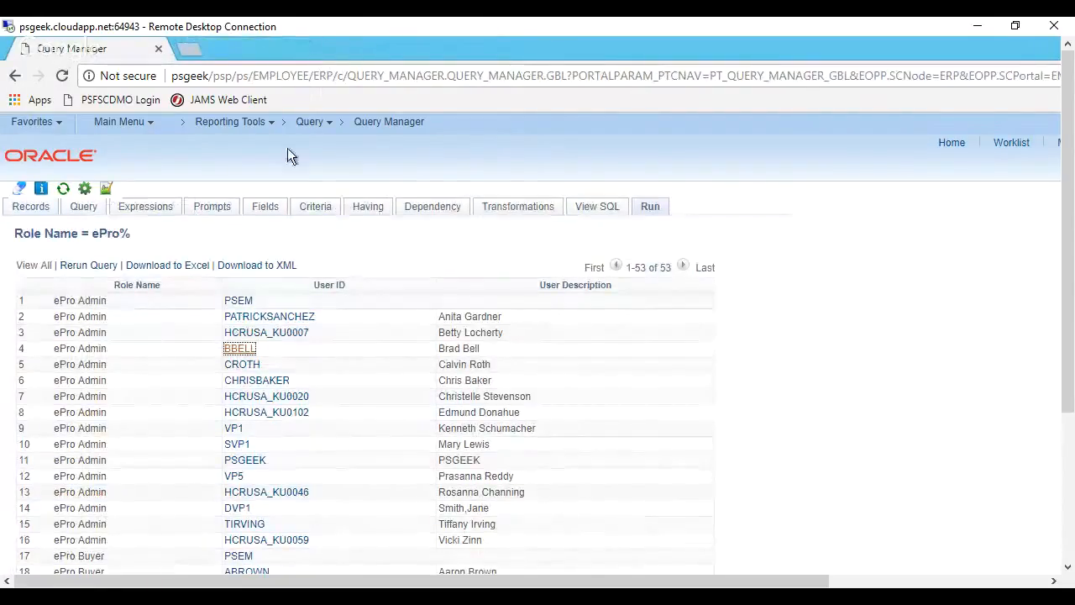
# Return to the Query Manager search page, run WEBINAR_PSROLEUSER to HTML, and drill into the ePro Requester role.
pyautogui.click(391, 139)
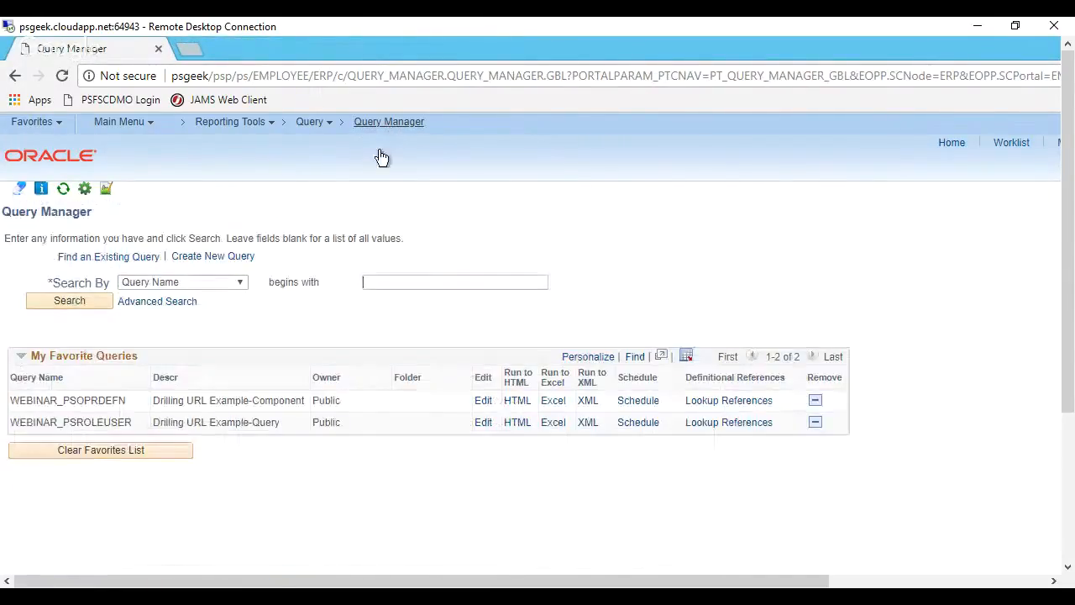
pyautogui.click(514, 425)
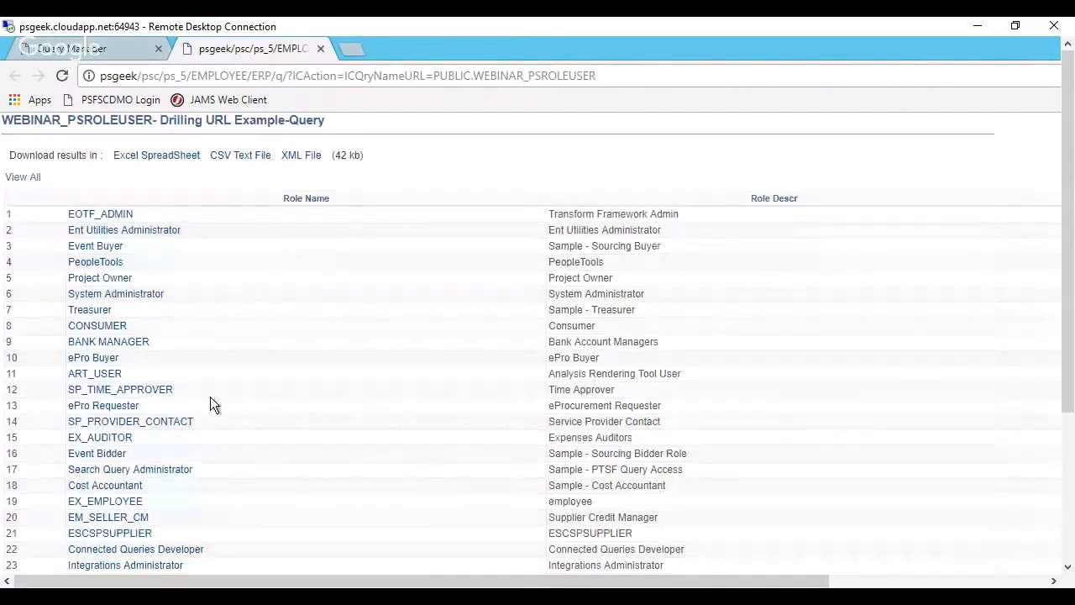
pyautogui.click(97, 406)
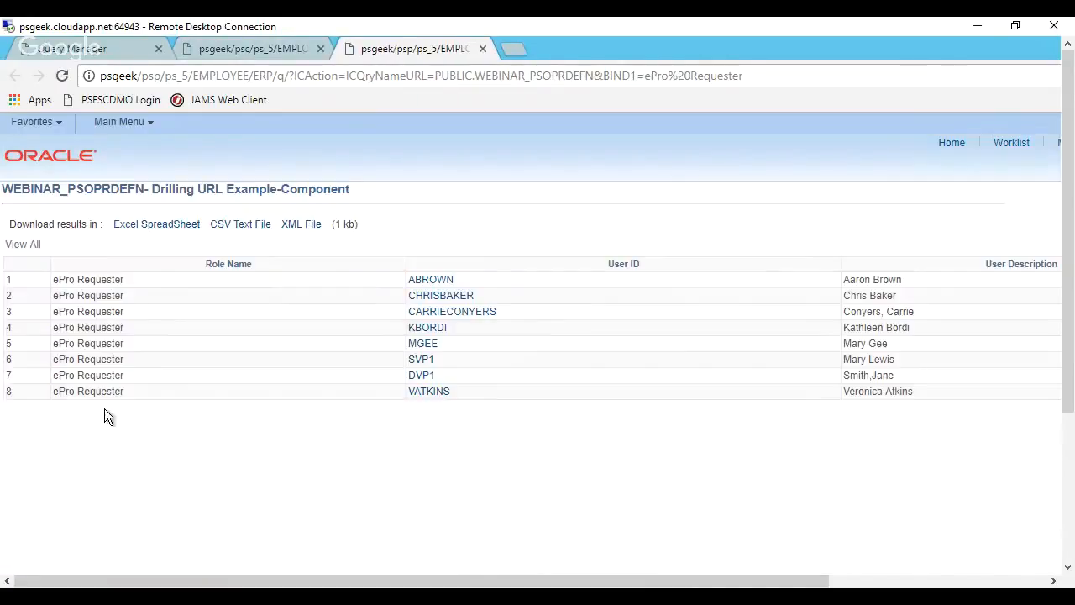
# Test the User ID drilling link in result row 8, and close the User Profiles page and both query result pages.
pyautogui.click(427, 393)
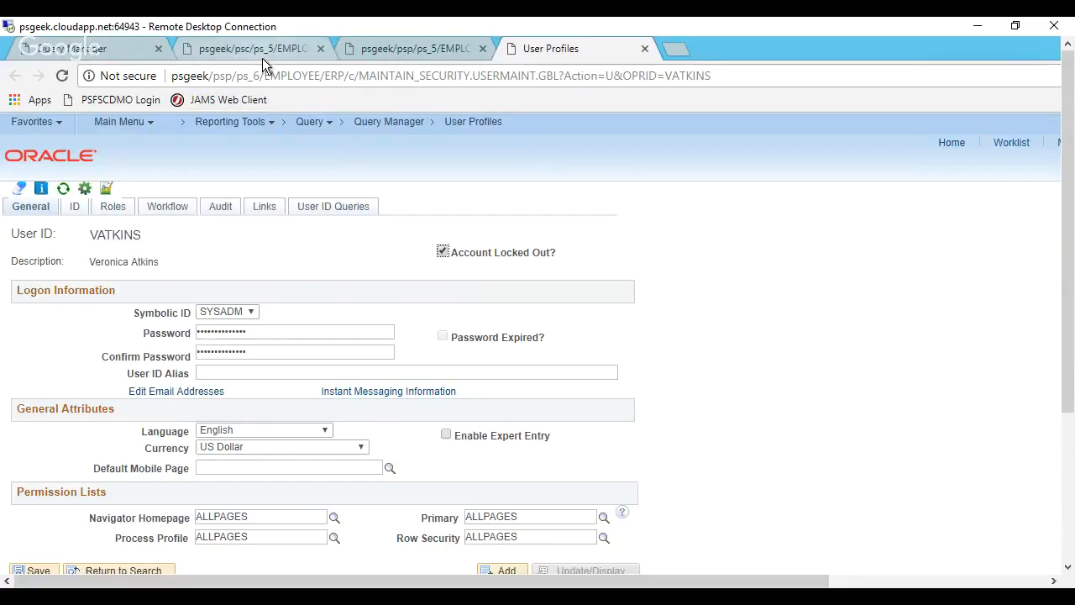
pyautogui.click(645, 48)
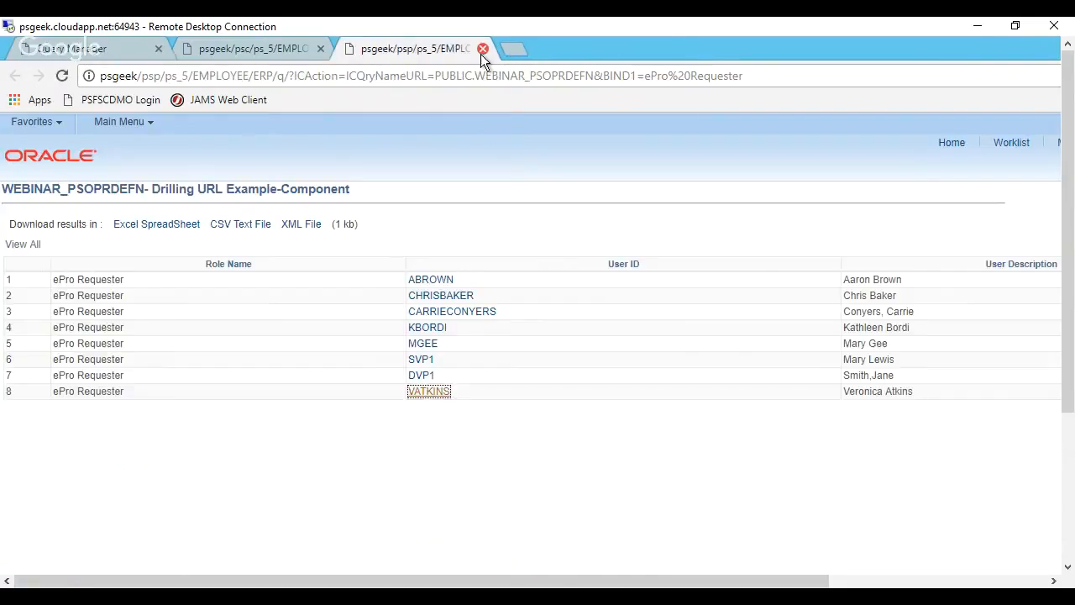
pyautogui.click(482, 49)
pyautogui.click(320, 49)
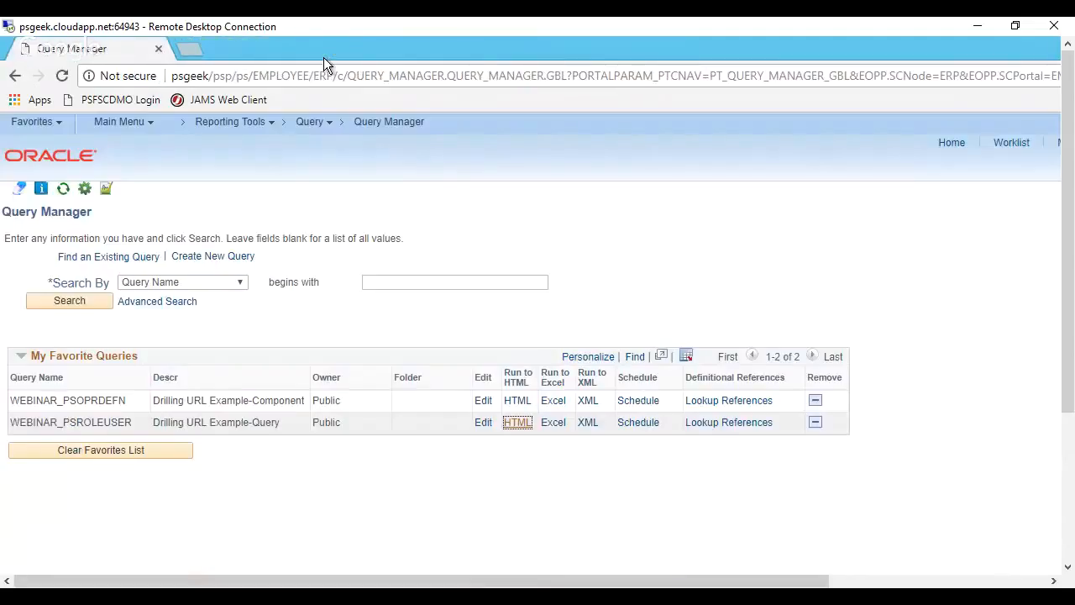